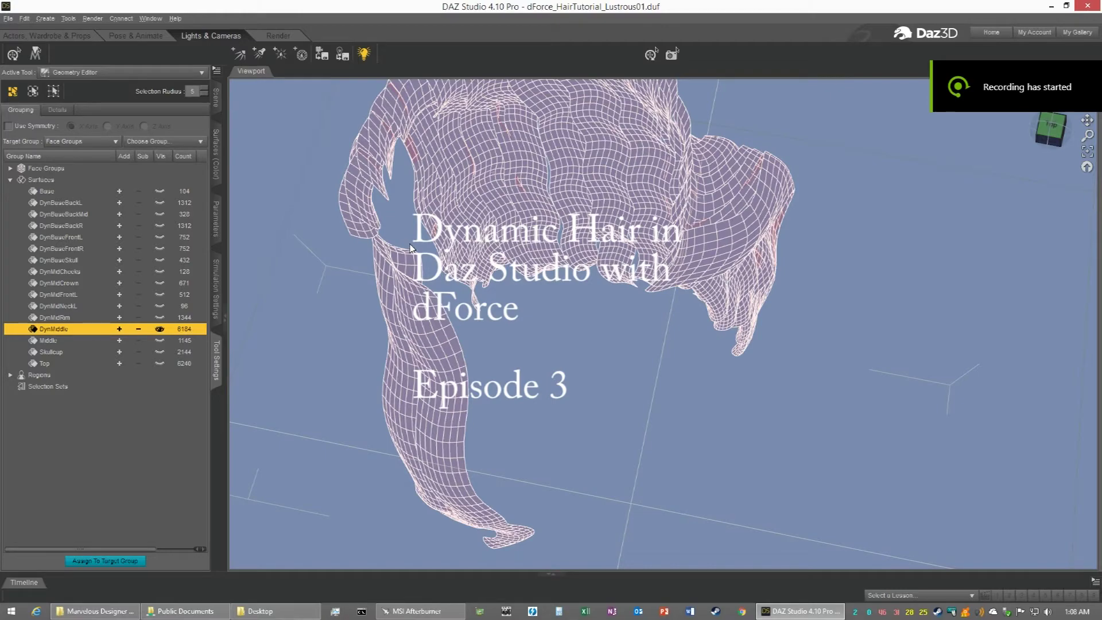
Use Drag Selection to select the upper faces of the two separate front-right hair strands in the DynMiddle surface
left_click_drag(1050, 143, 1061, 146)
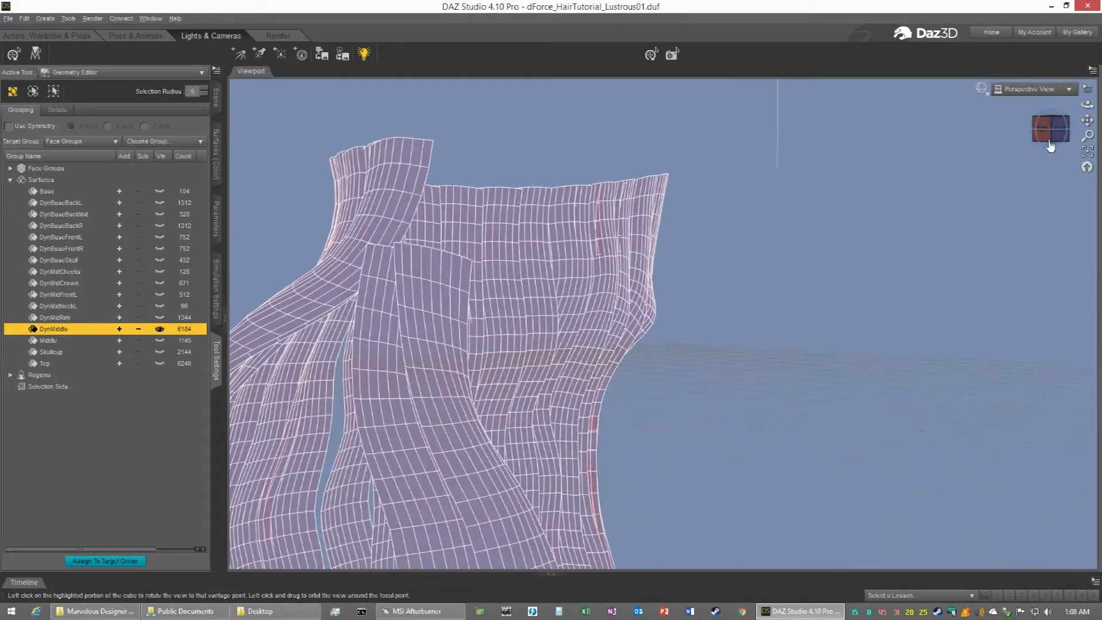
right_click(388, 271)
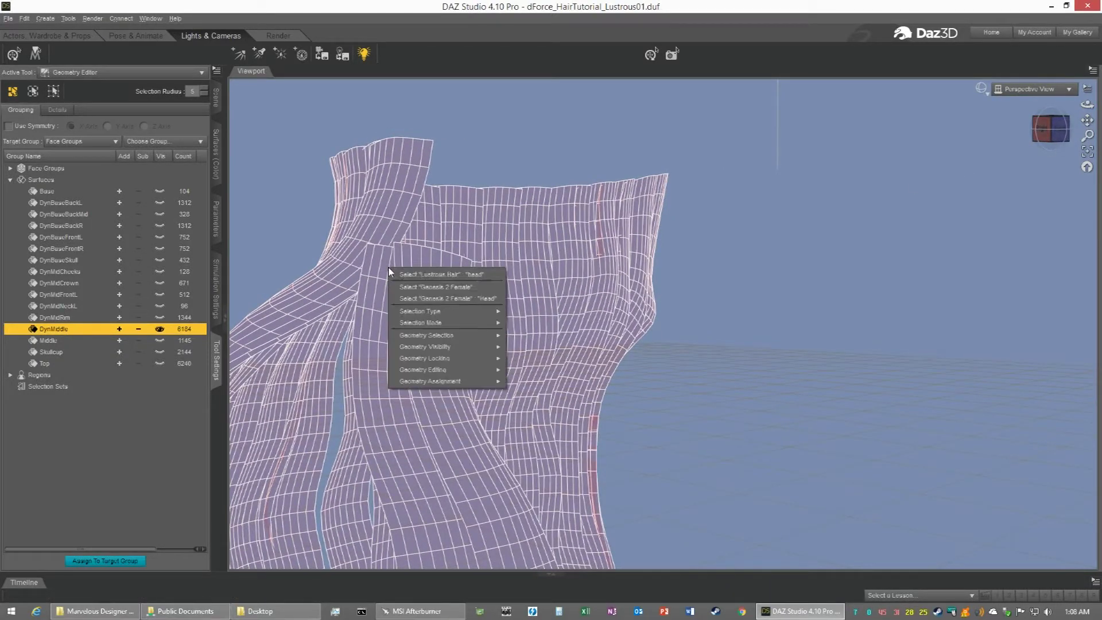
mouse_move(452, 325)
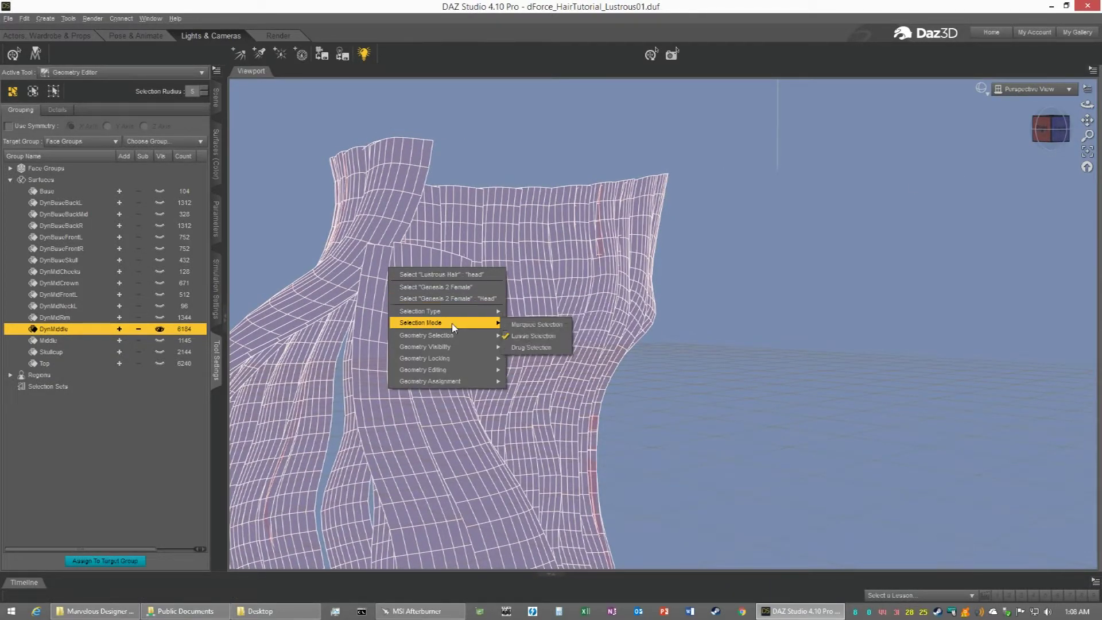
left_click(533, 348)
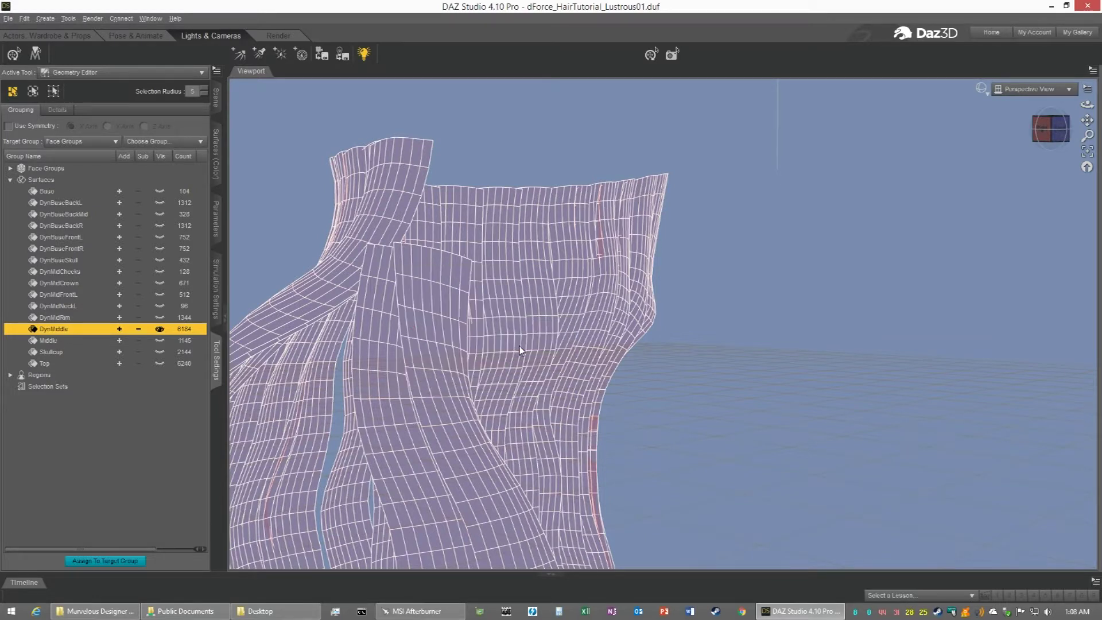
mouse_move(361, 386)
left_mouse_down()
mouse_move(468, 379)
mouse_move(361, 351)
mouse_move(383, 332)
mouse_move(434, 339)
left_mouse_up()
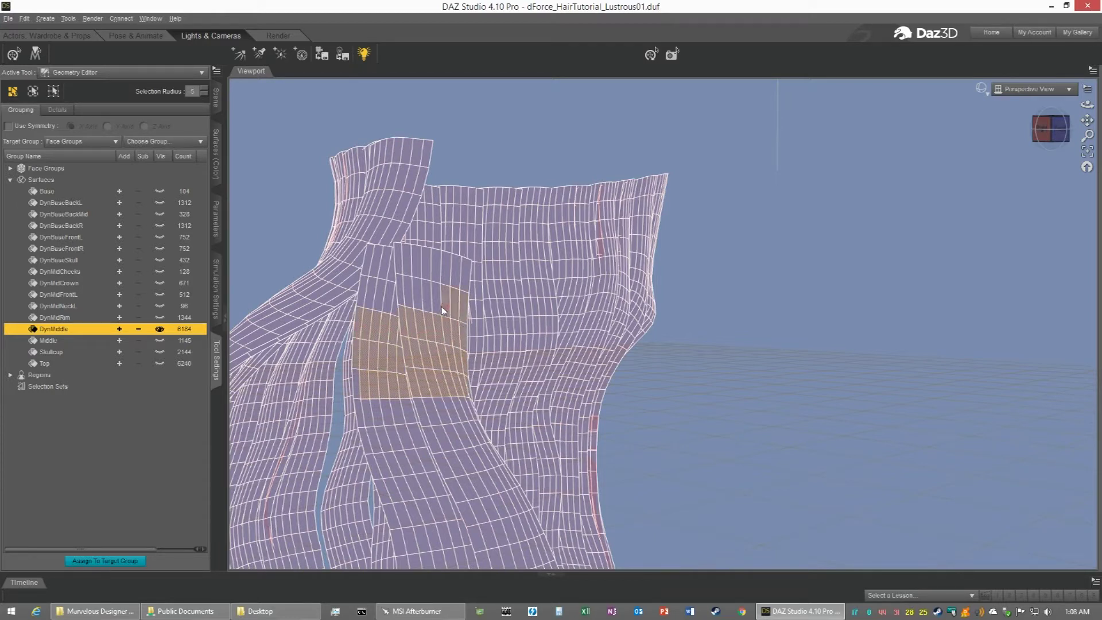
mouse_move(388, 313)
left_mouse_down()
mouse_move(368, 303)
mouse_move(464, 280)
mouse_move(425, 328)
mouse_move(379, 357)
left_mouse_up()
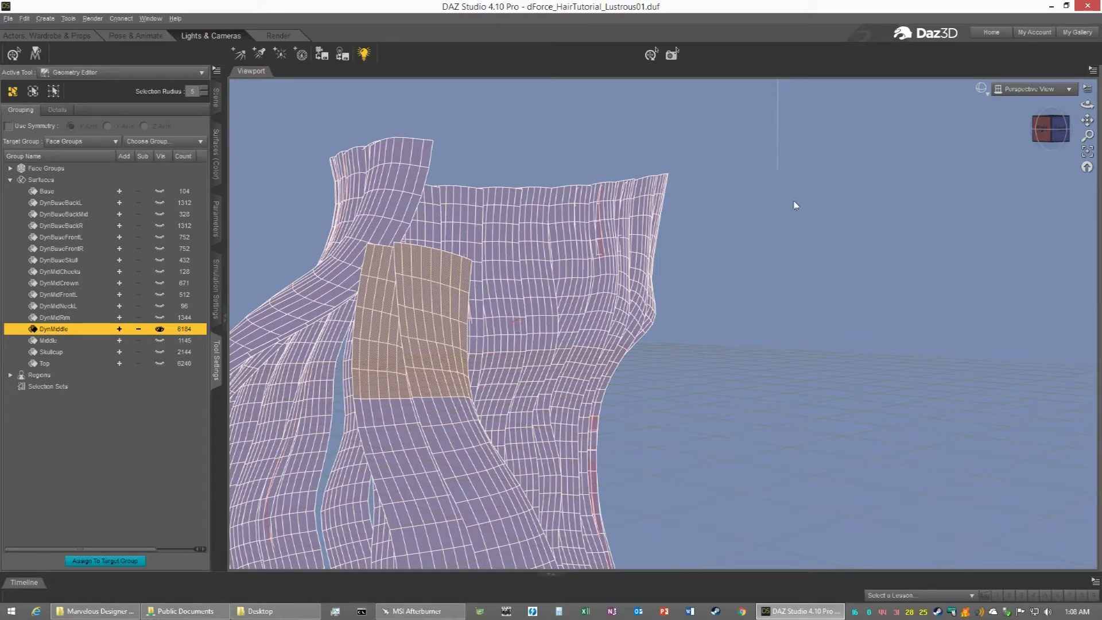
Add the missed overlapped and inner-side faces at the top of both front-right strands to the selection, checking from several angles
left_click_drag(1063, 131, 1019, 129)
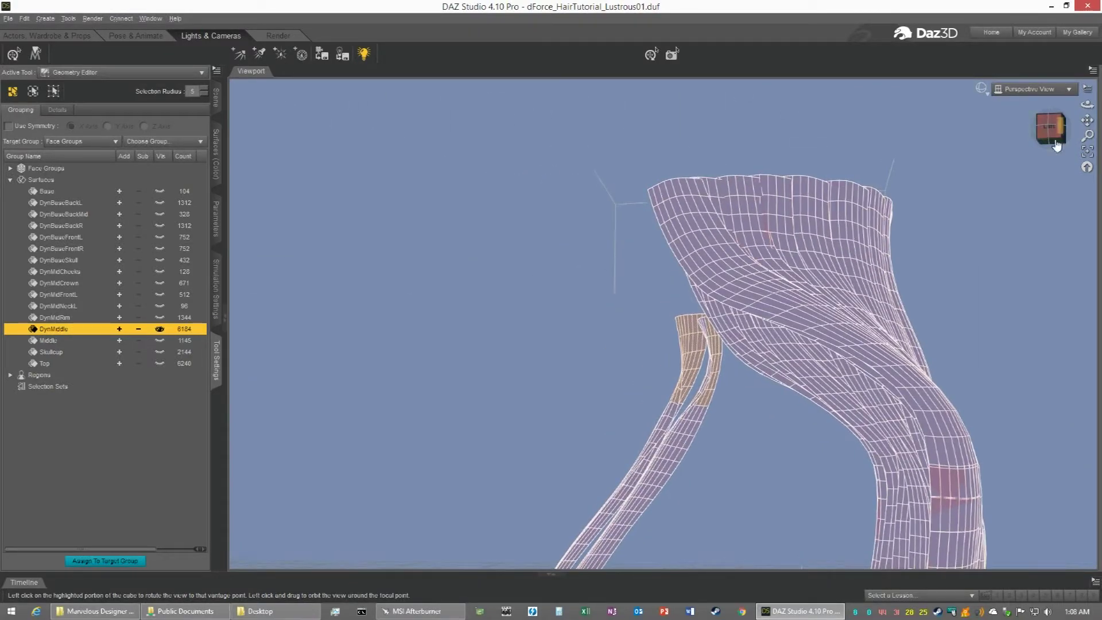
left_click(1093, 159)
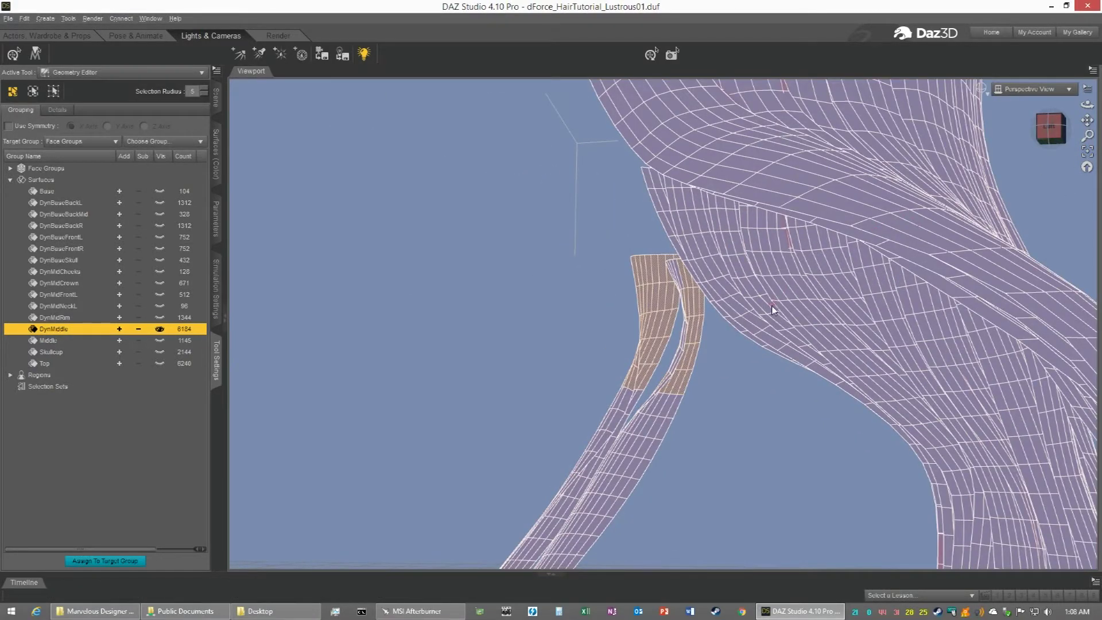
scroll(772, 306, "up", 5)
scroll(778, 307, "down", 3)
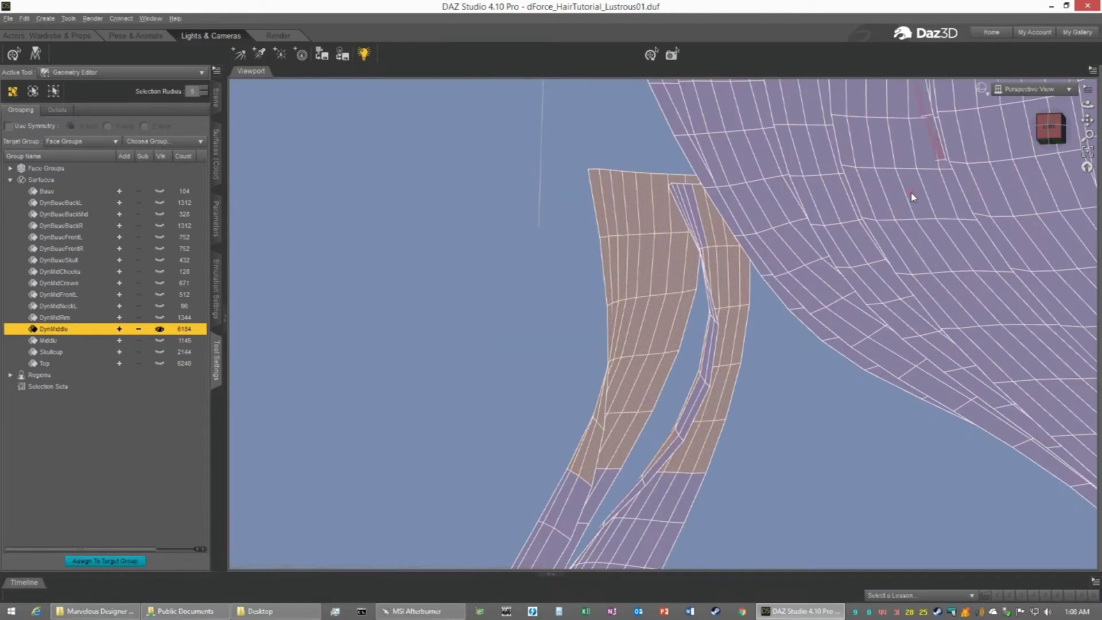
left_click_drag(1050, 131, 997, 147)
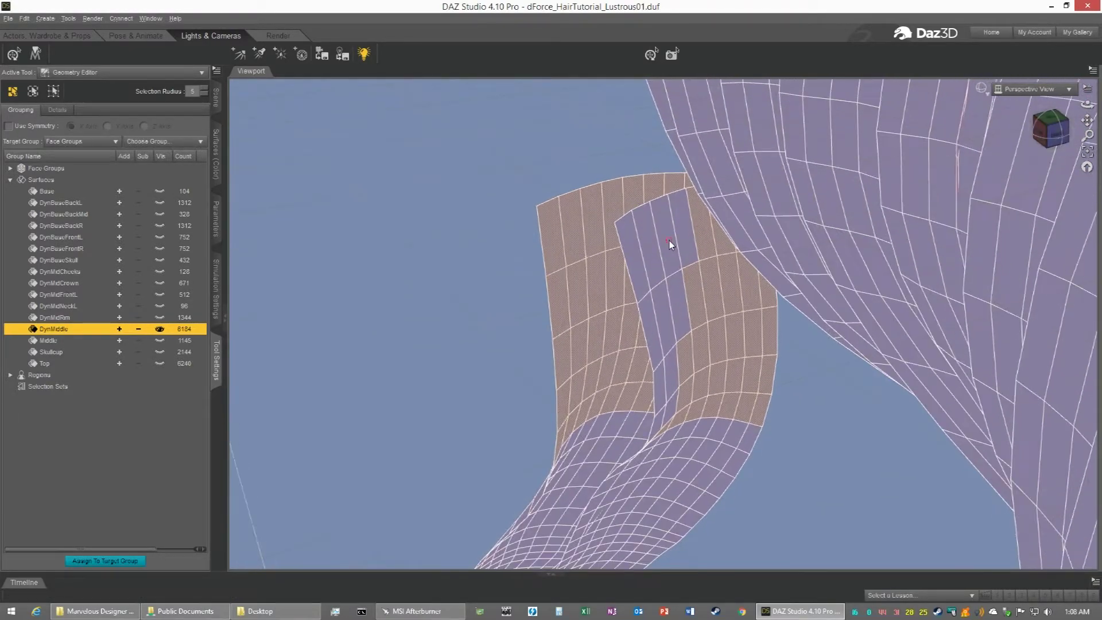
mouse_move(667, 246)
left_mouse_down()
mouse_move(639, 264)
mouse_move(672, 305)
mouse_move(653, 318)
left_mouse_up()
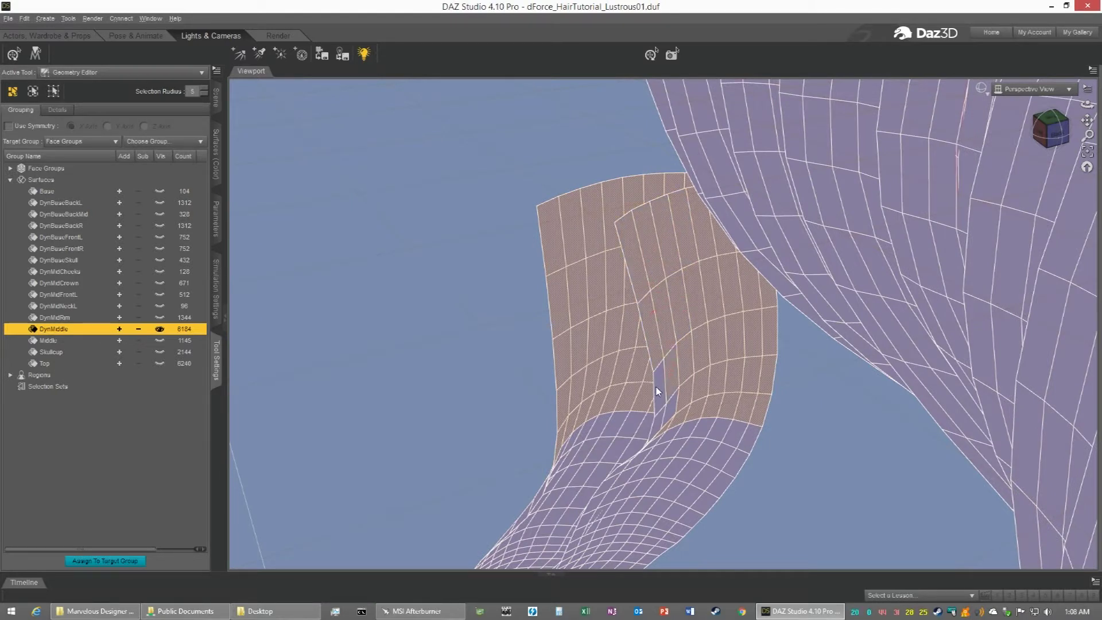
scroll(663, 388, "down", 3)
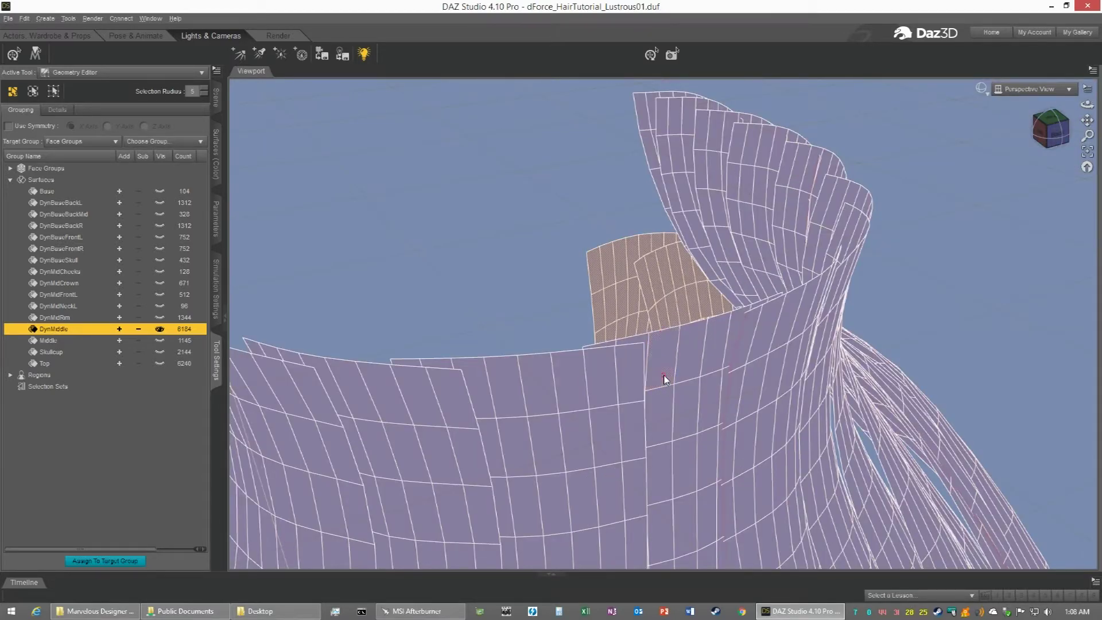
scroll(664, 379, "up", 5)
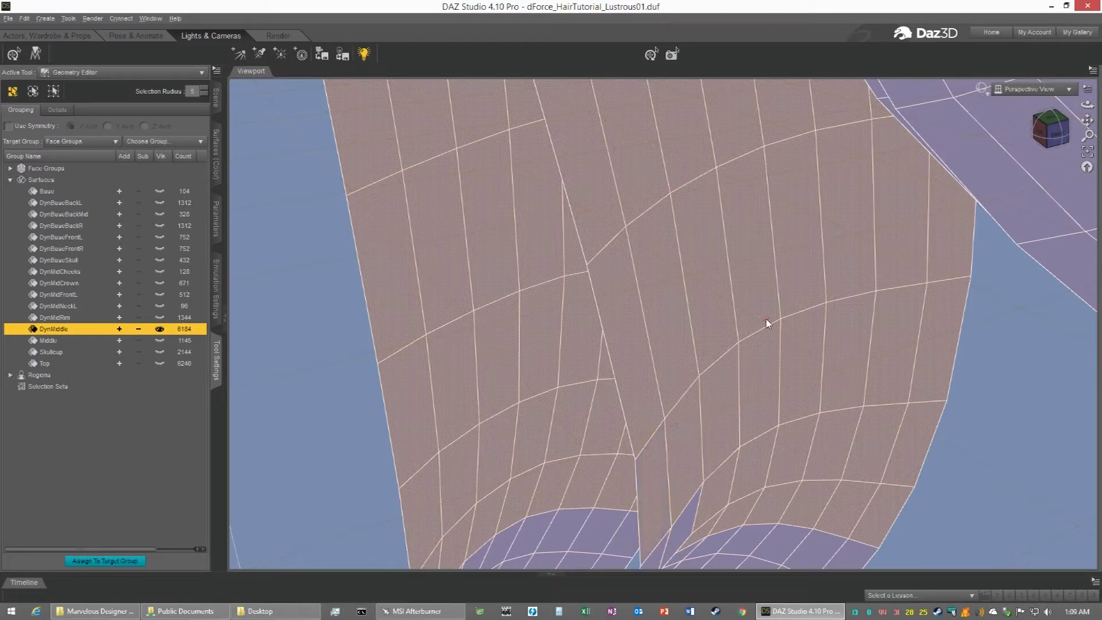
scroll(766, 319, "down", 4)
left_click_drag(1040, 140, 950, 189)
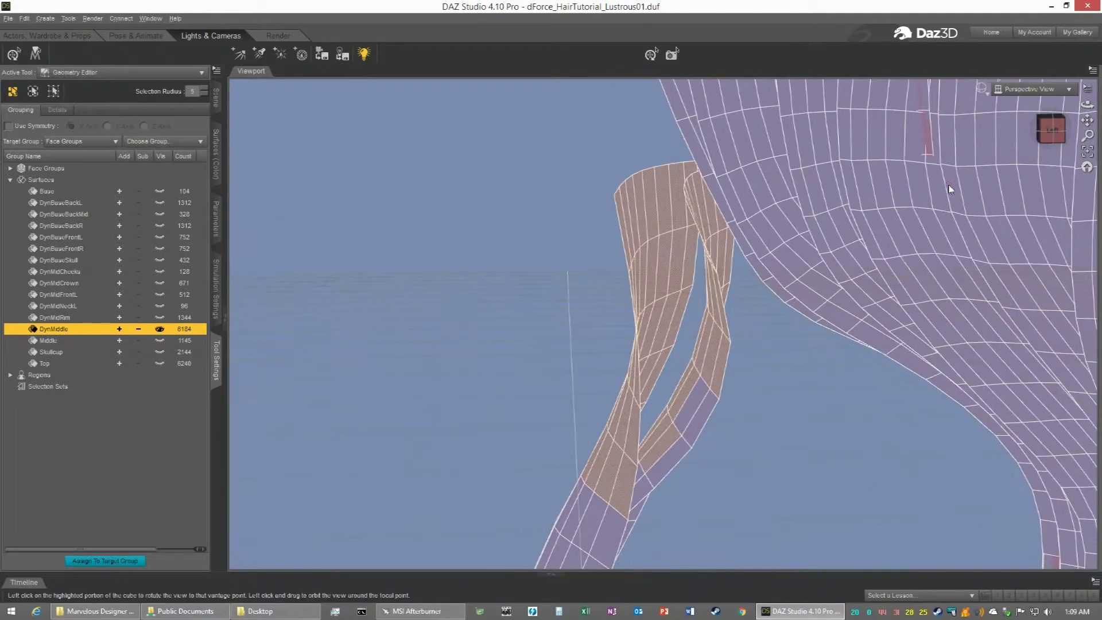
mouse_move(644, 497)
left_mouse_down()
mouse_move(696, 426)
mouse_move(687, 415)
left_mouse_up()
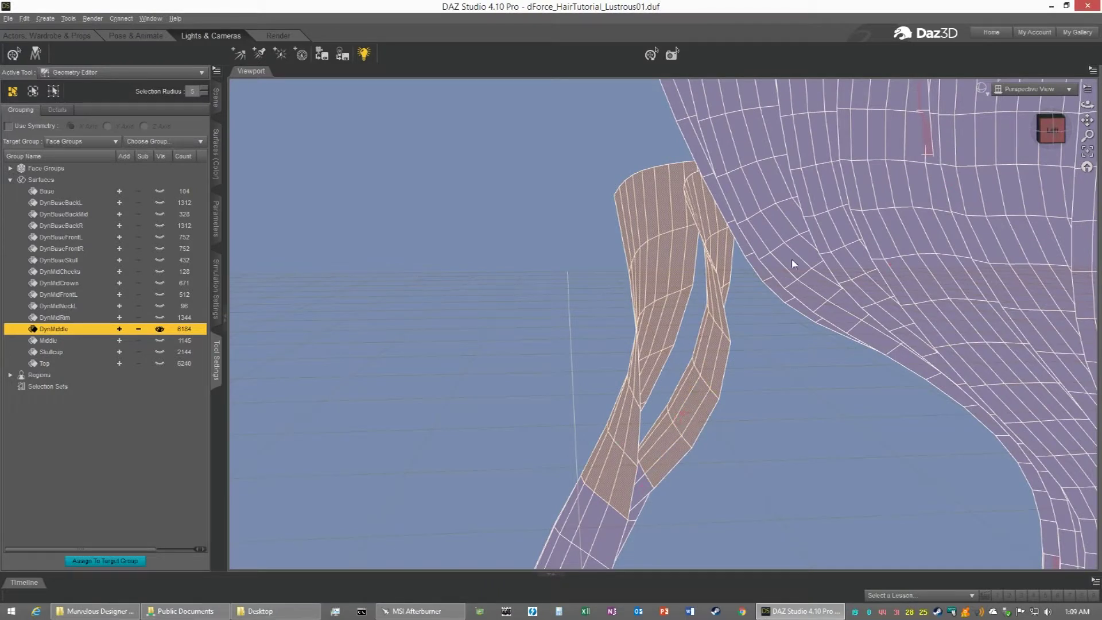
left_click_drag(1051, 130, 1051, 128)
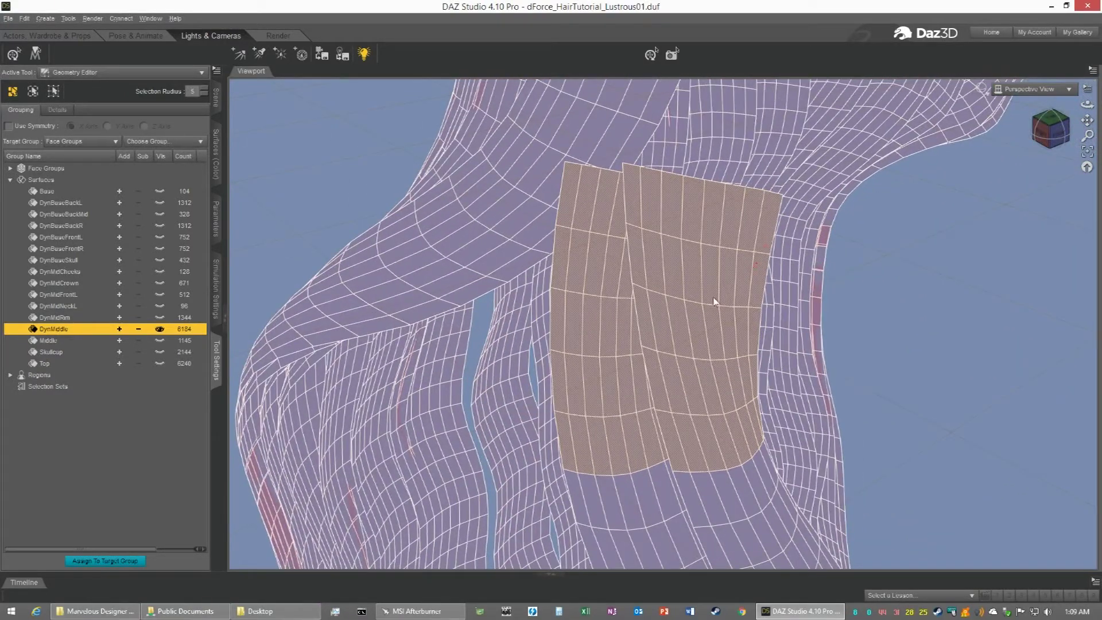
Create a surface named DynMdNeckR from the selected faces and hide it
right_click(670, 332)
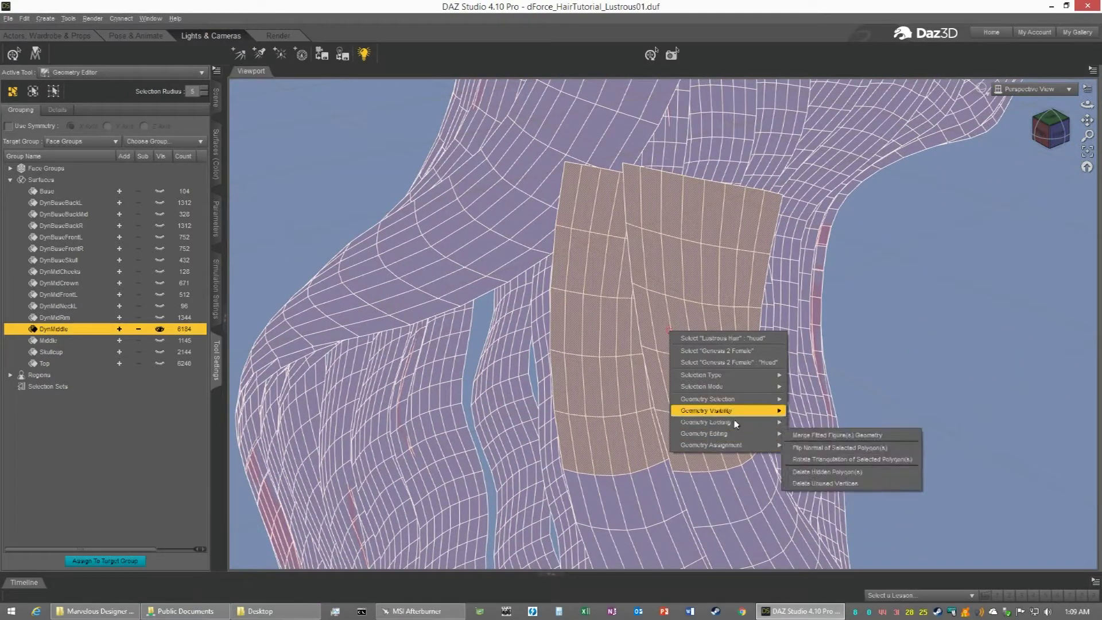
mouse_move(736, 448)
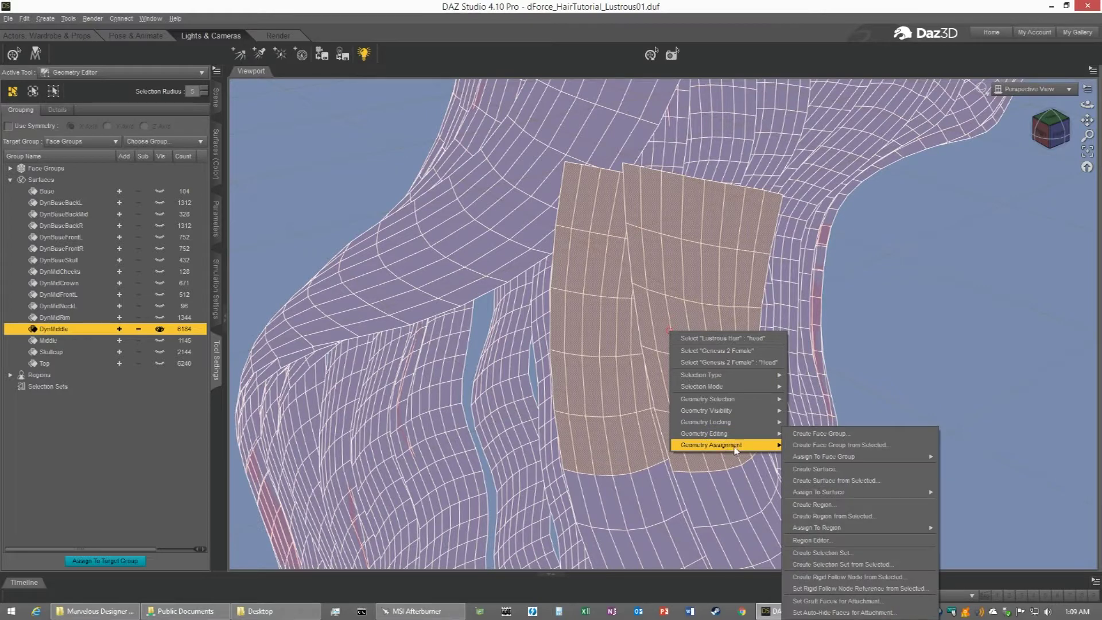
left_click(855, 481)
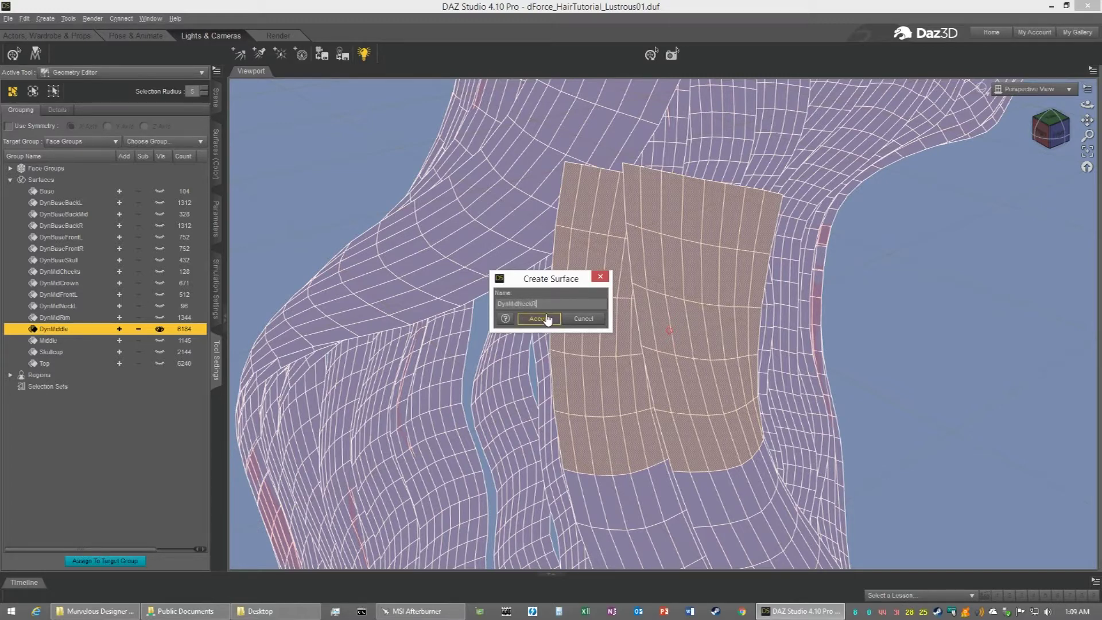
left_click(545, 318)
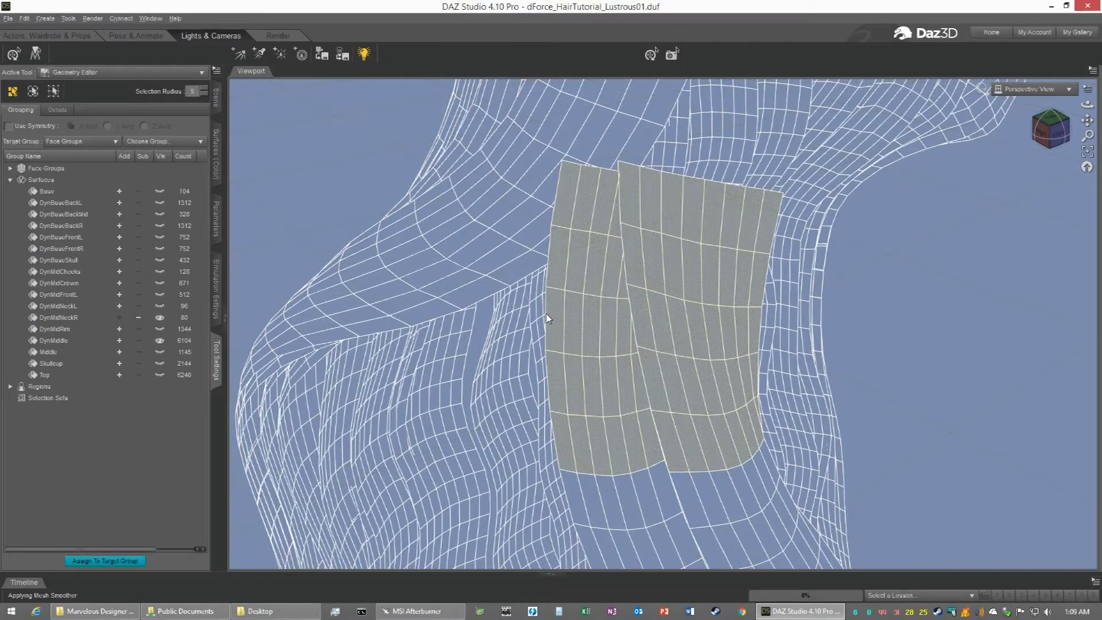
left_click(163, 320)
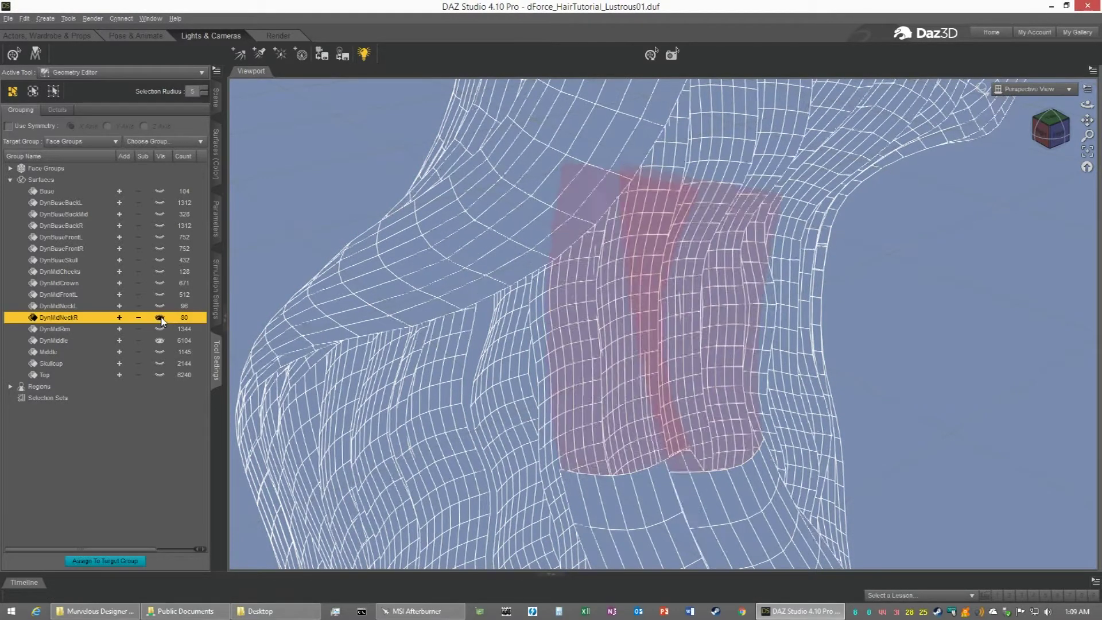
Select the DynMiddle surface group and use Lasso Selection to select all remaining faces of the detached front-right strands
left_click(53, 341)
scroll(699, 310, "down", 5)
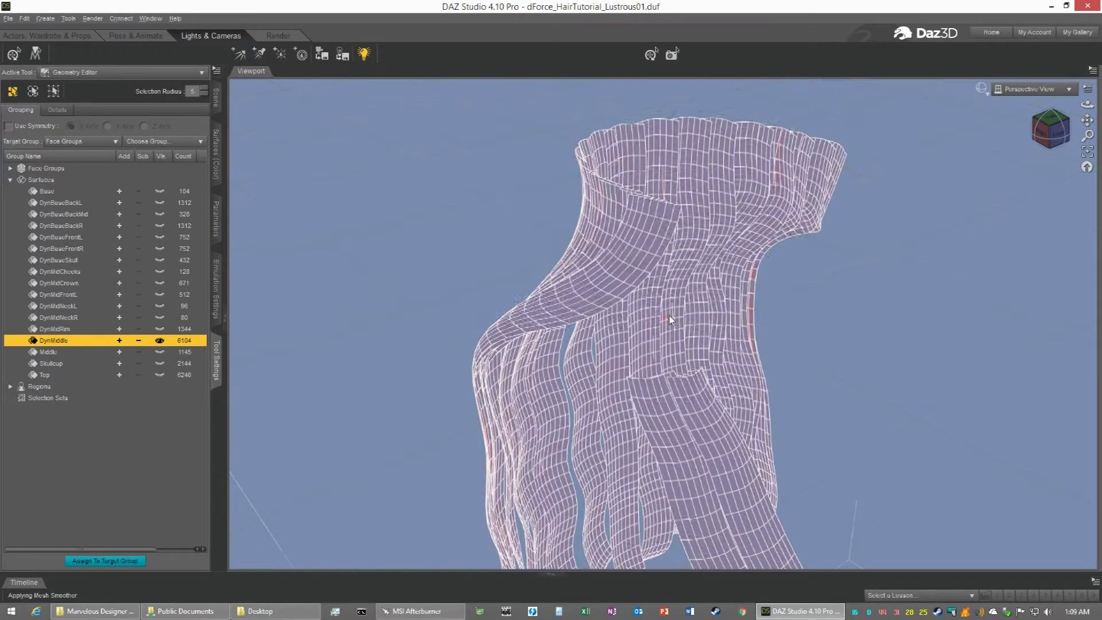
left_click_drag(1055, 139, 1022, 209)
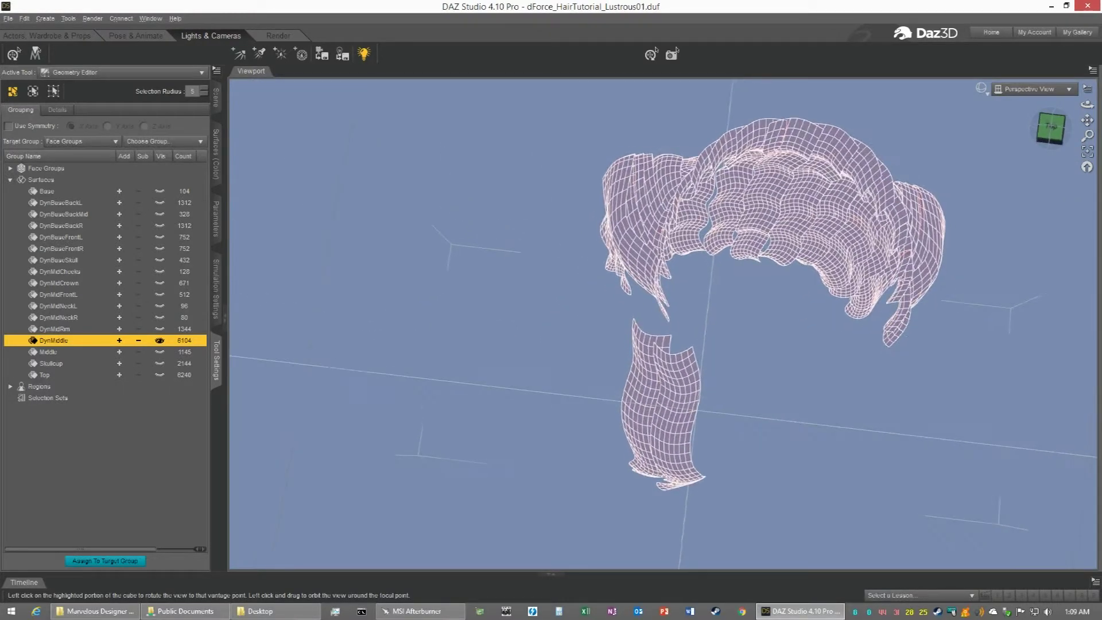
right_click(661, 393)
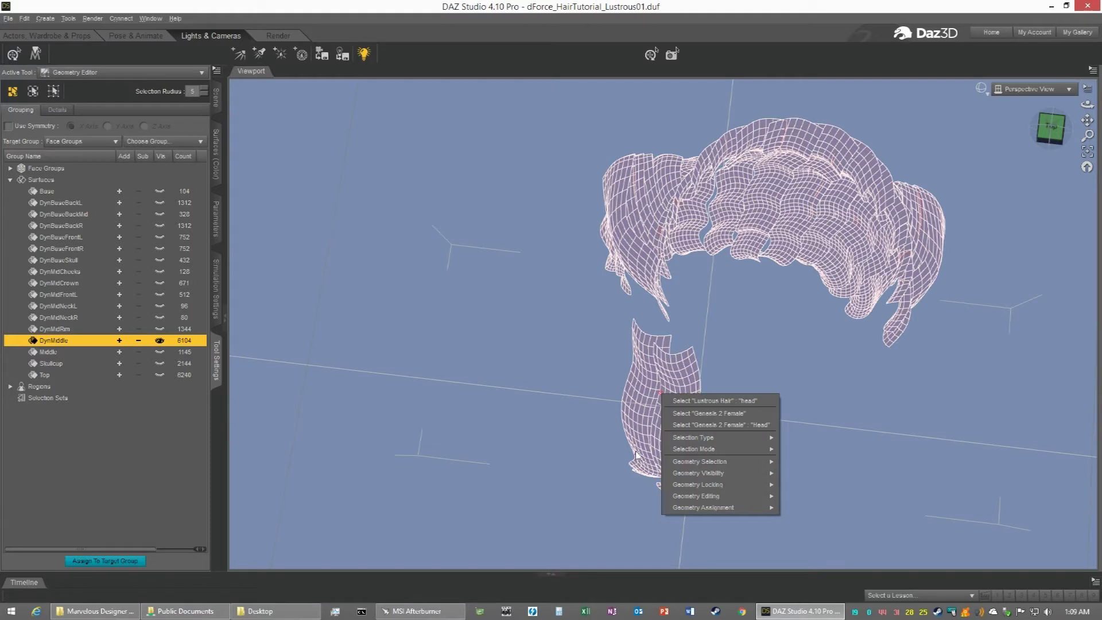
mouse_move(724, 448)
left_click(813, 466)
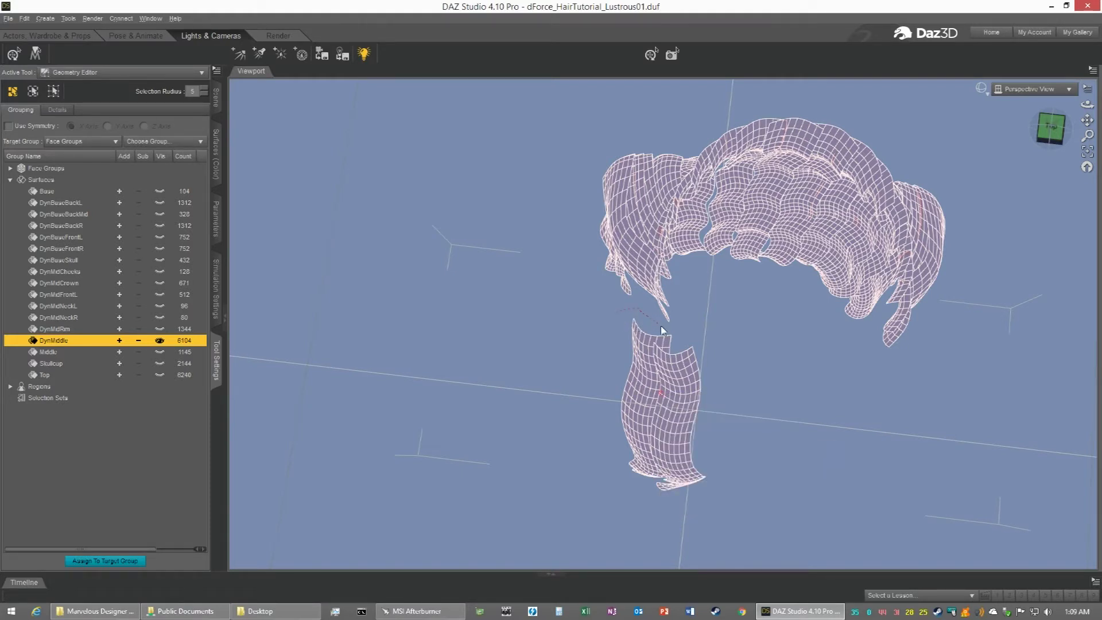
left_click_drag(685, 332, 712, 374)
left_click_drag(615, 312, 616, 314)
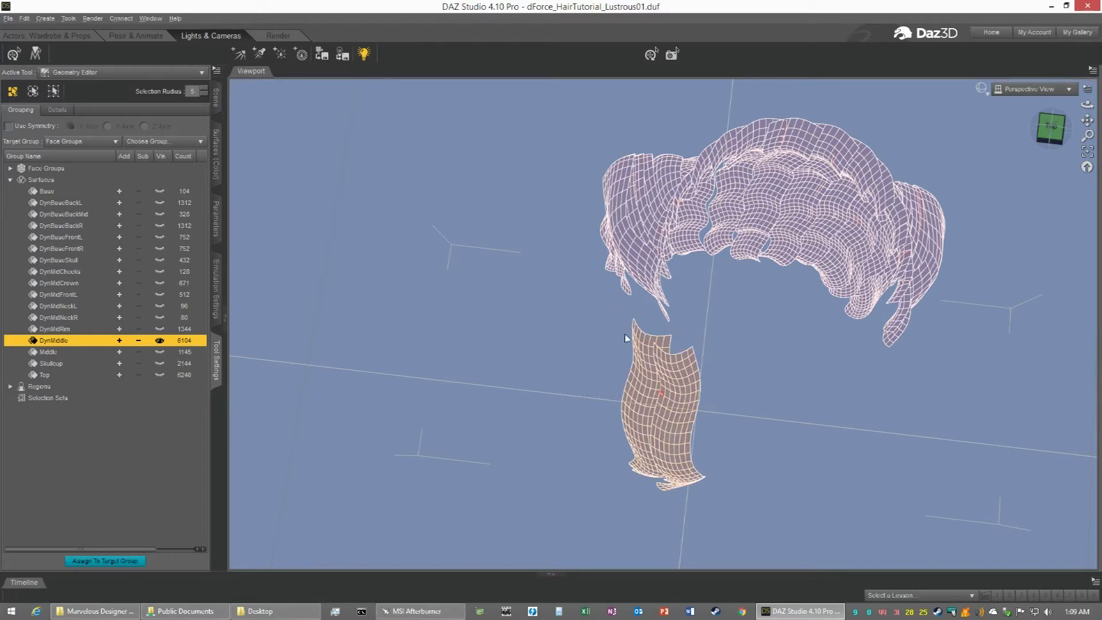
Create a surface named DynMdFrontR from the selected strand faces and hide it
right_click(670, 423)
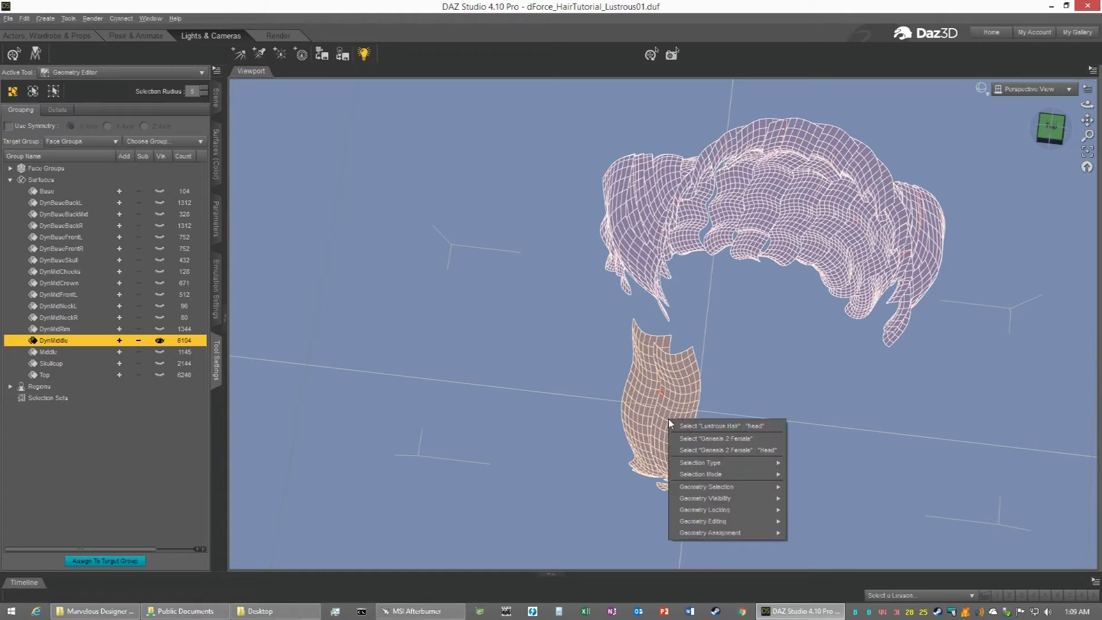
mouse_move(746, 533)
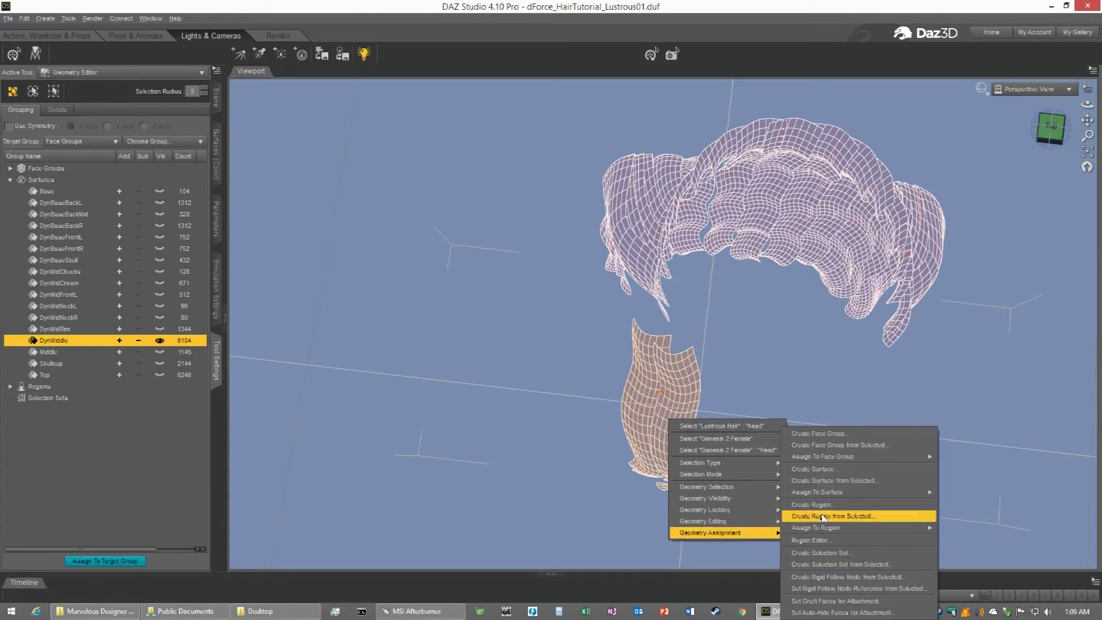
left_click(824, 481)
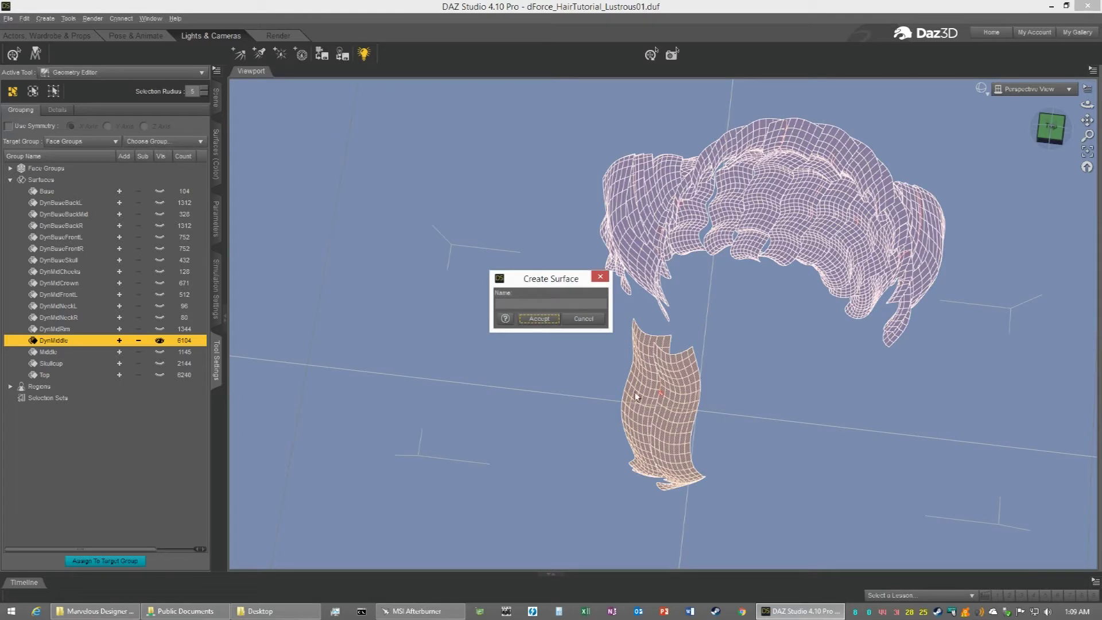
left_click(519, 306)
left_click(541, 319)
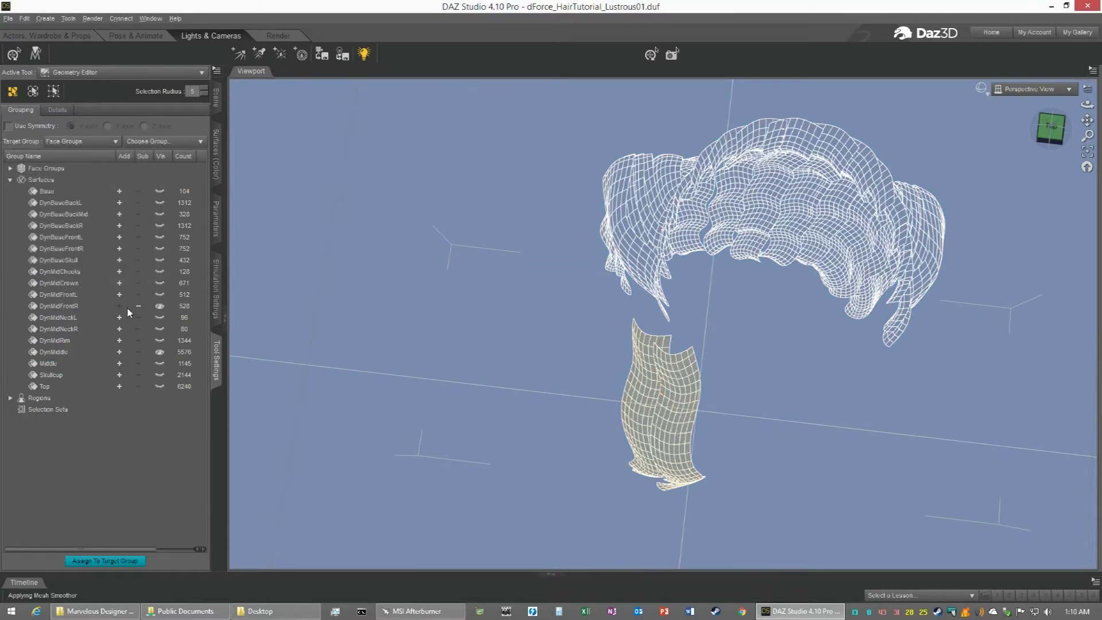
left_click(160, 307)
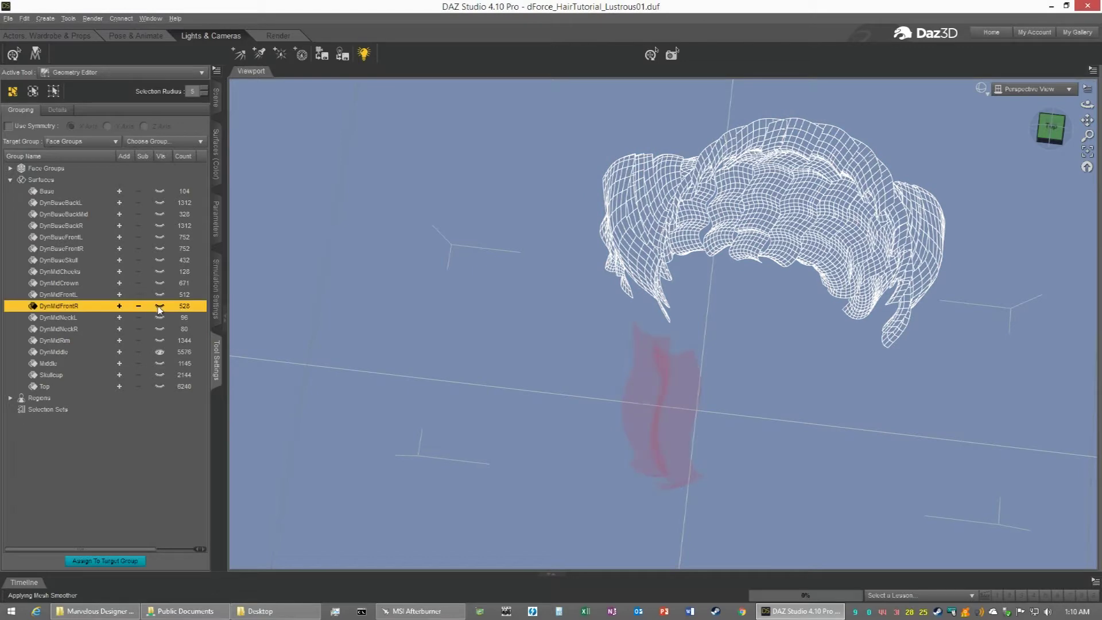
Select the DynMiddle surface group and make the Genesis 2 Female figure visible behind the remaining hair
left_click(49, 354)
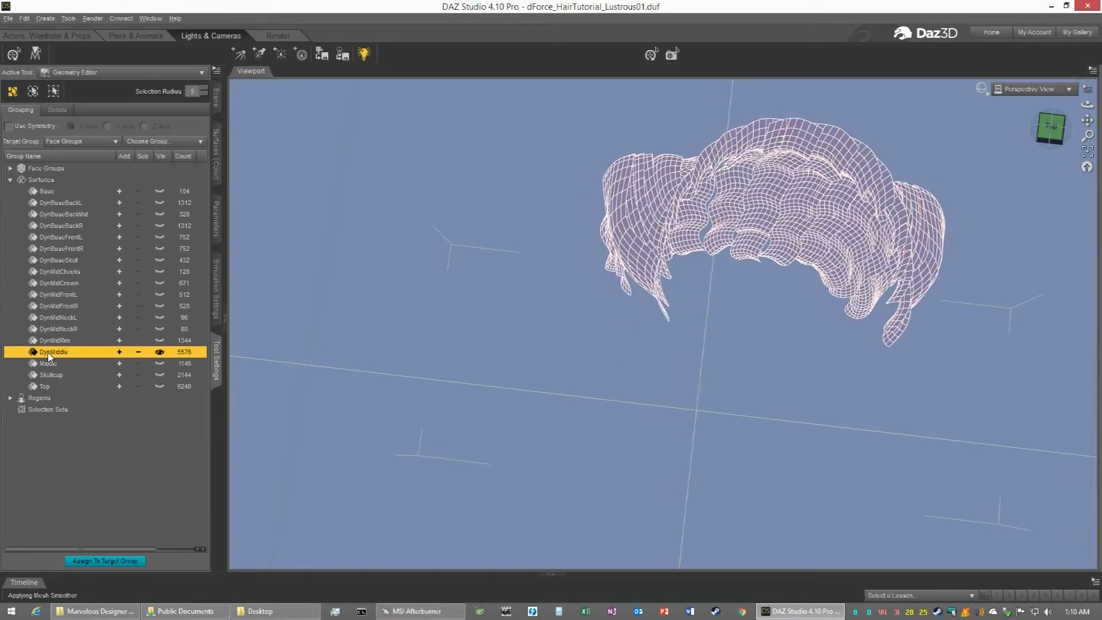
left_click(1051, 131)
left_click_drag(1051, 130, 1062, 124)
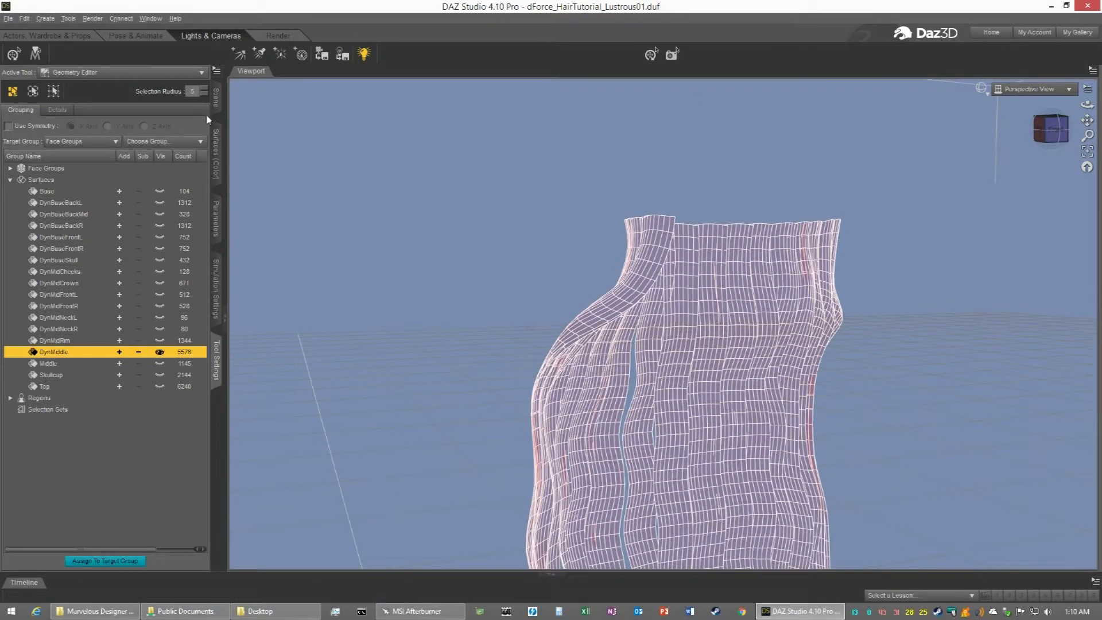
left_click(216, 101)
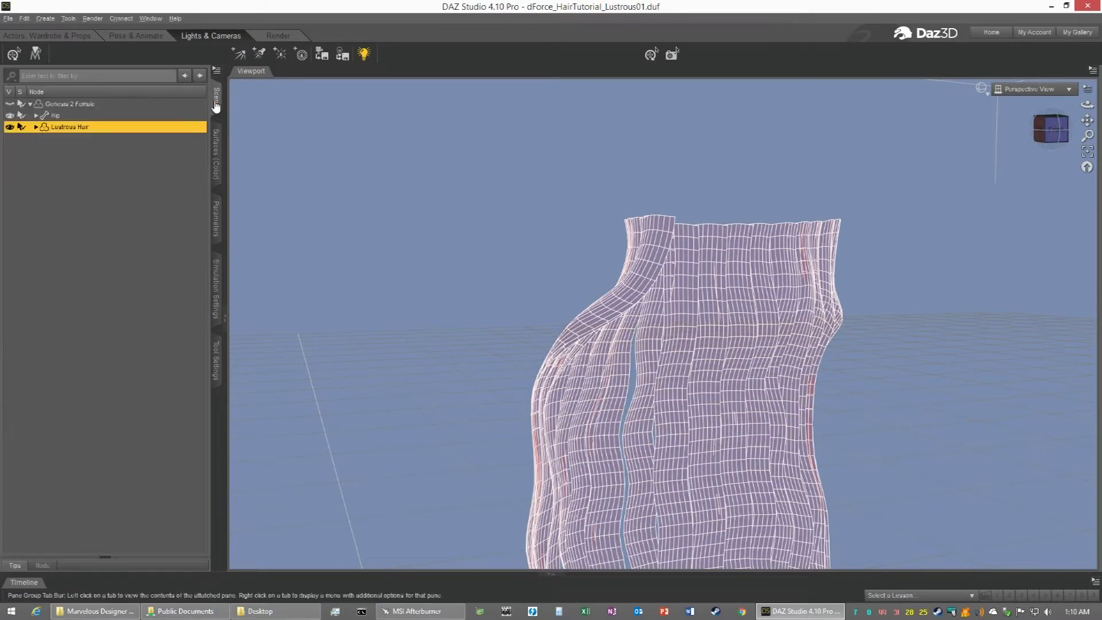
left_click(9, 105)
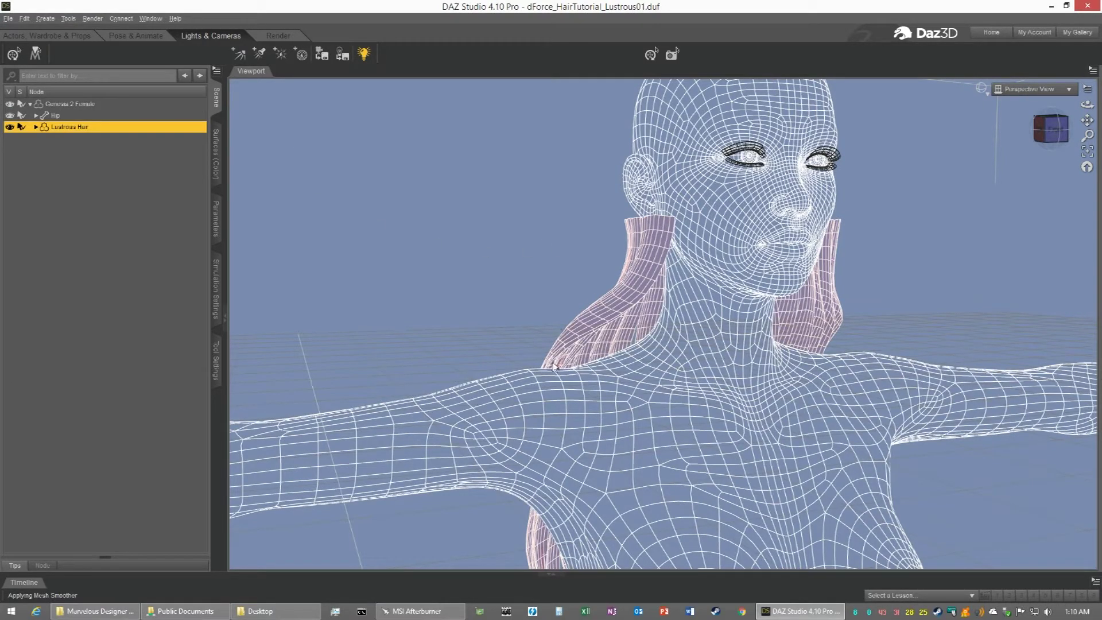
View the hair from behind and set the face selection mode to Drag Selection
mouse_move(1051, 137)
left_mouse_down()
mouse_move(1086, 138)
mouse_move(1047, 138)
left_mouse_up()
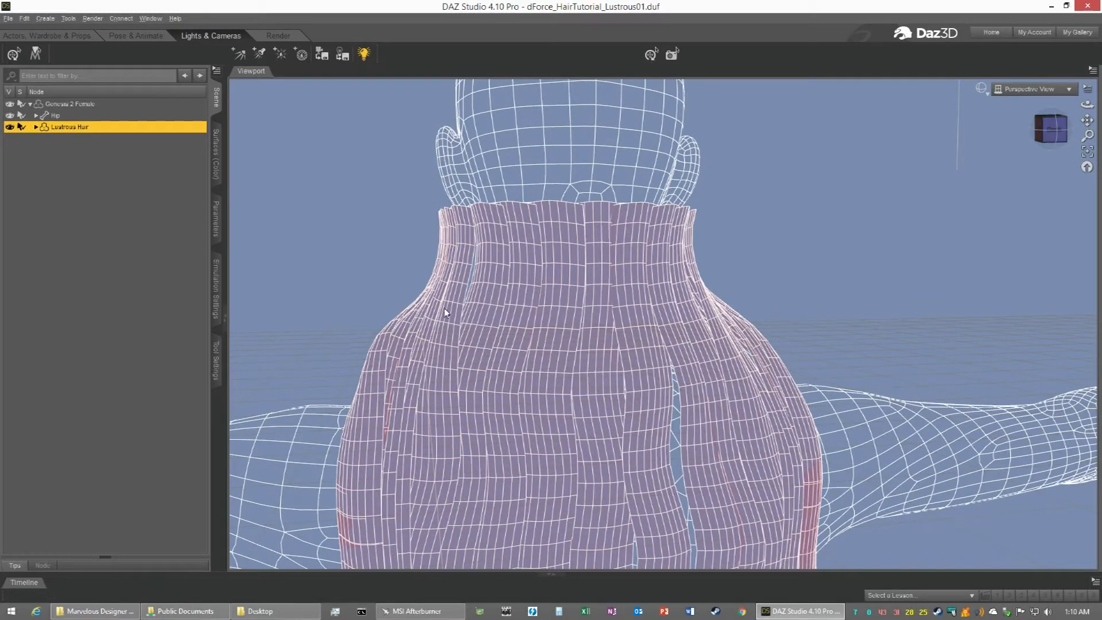
right_click(534, 324)
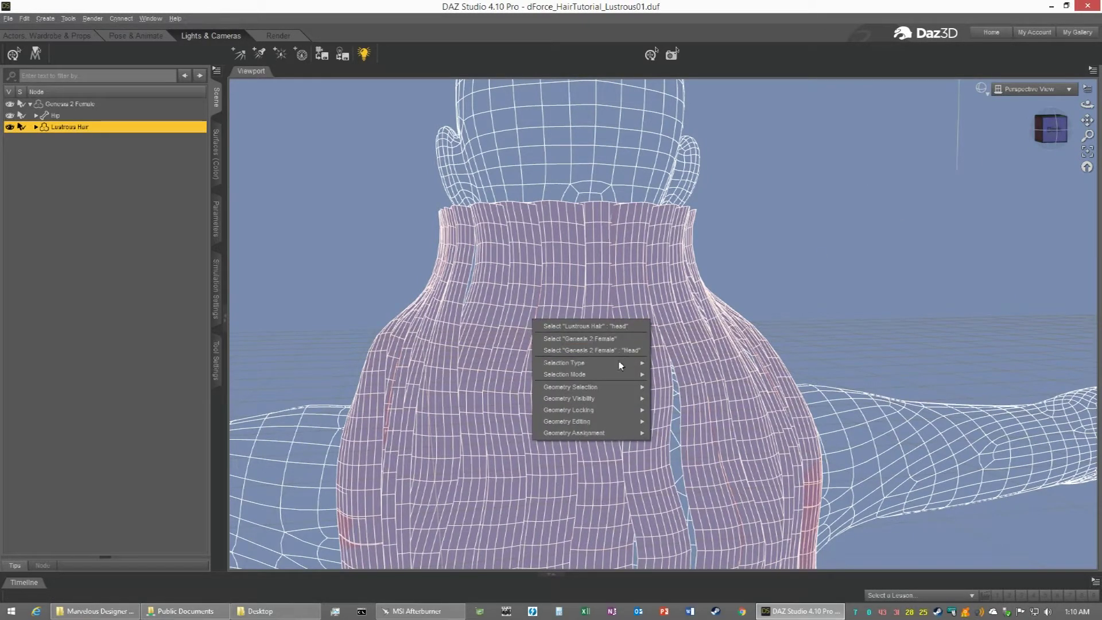
mouse_move(620, 366)
left_click(681, 396)
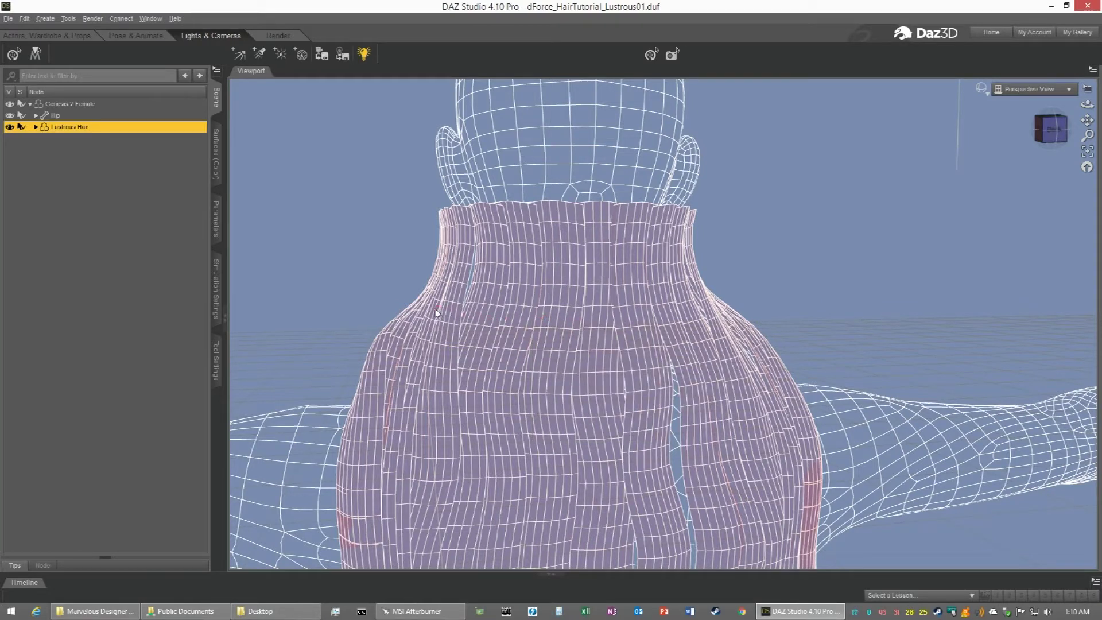
Select two adjoining rows of faces across the back of the hair below the neck and extend them around the right side
left_click_drag(432, 310, 717, 314)
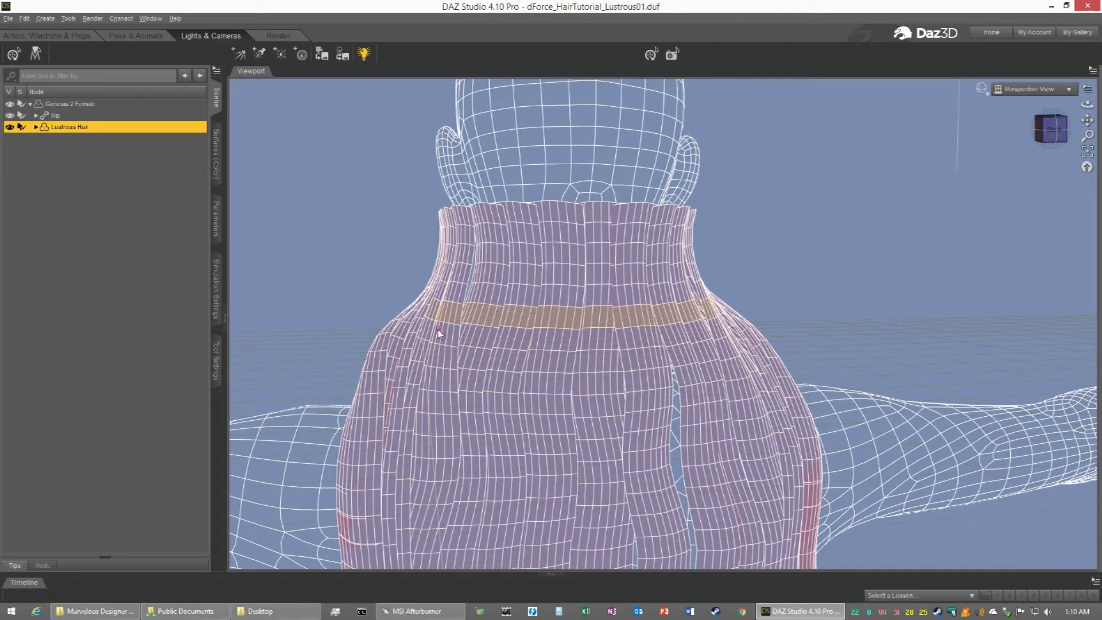
mouse_move(425, 325)
left_mouse_down()
mouse_move(550, 338)
mouse_move(724, 329)
left_mouse_up()
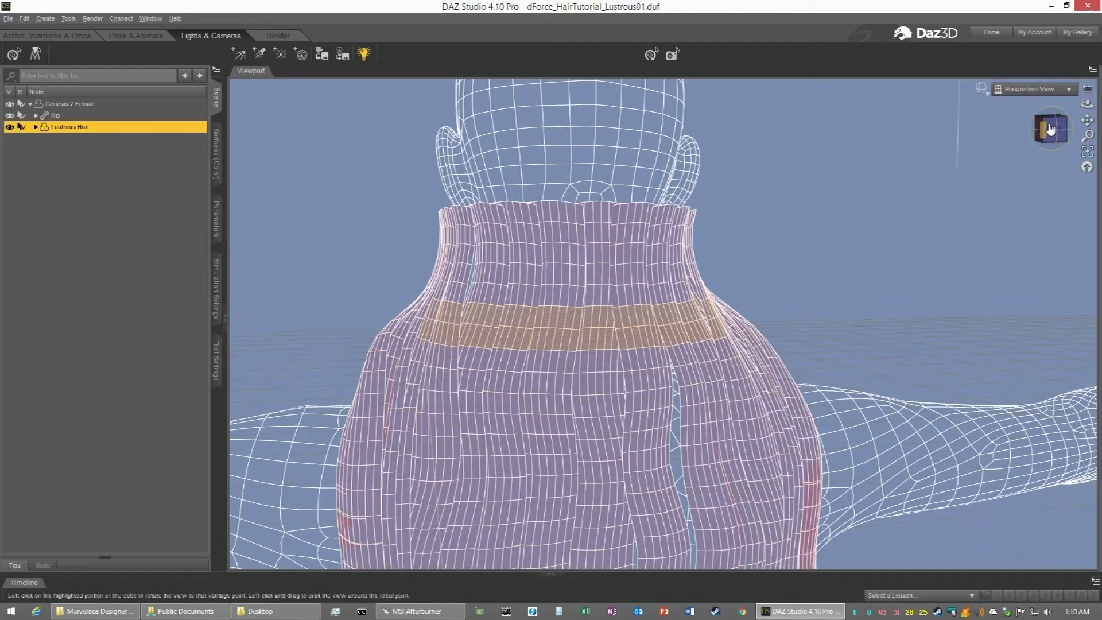
mouse_move(1053, 129)
left_mouse_down()
mouse_move(953, 129)
mouse_move(1052, 128)
left_mouse_up()
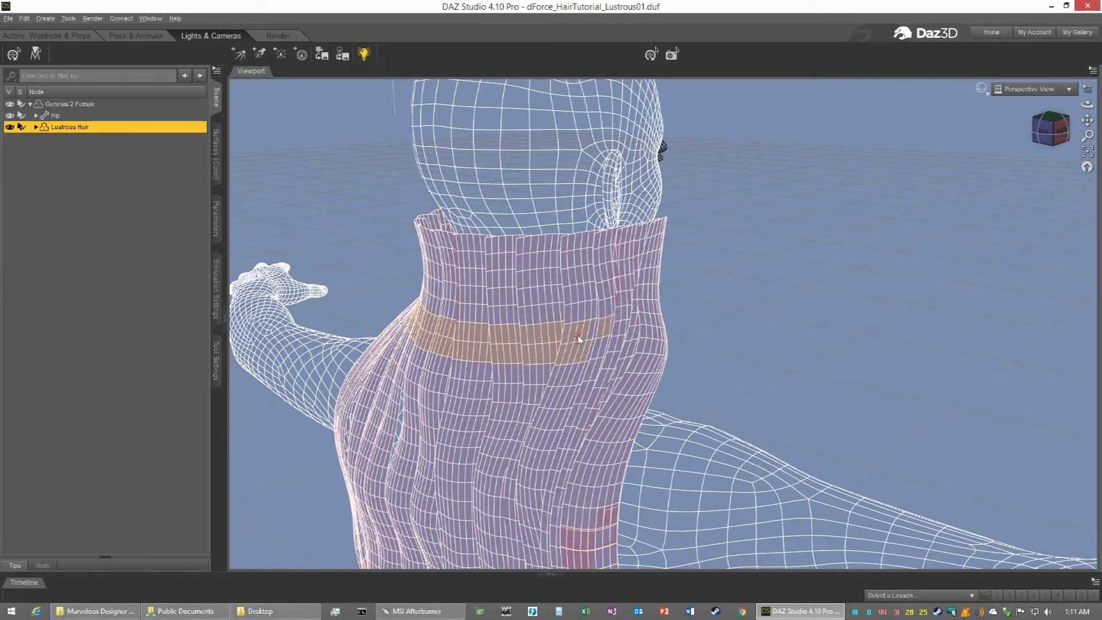
mouse_move(618, 320)
left_mouse_down()
mouse_move(599, 343)
mouse_move(660, 343)
mouse_move(633, 322)
left_mouse_up()
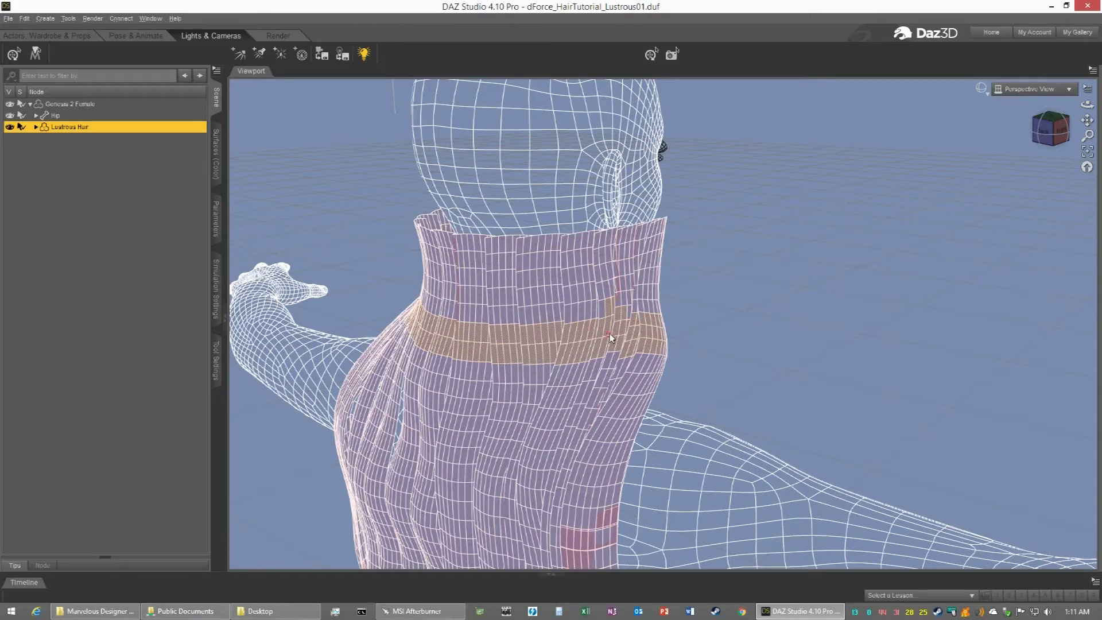
left_click_drag(1038, 138, 1072, 132)
left_click_drag(1050, 129, 1030, 129)
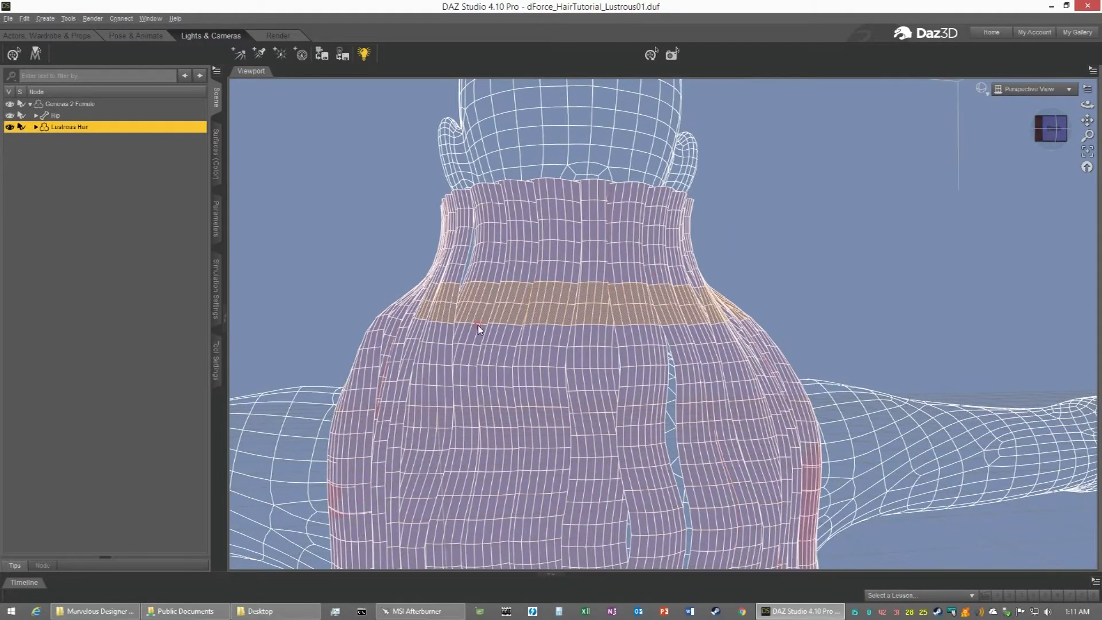
Select only one lower row of faces across the back, level with the top of the hair's split, and hide the Genesis 2 Female figure
left_click_drag(408, 351, 745, 354)
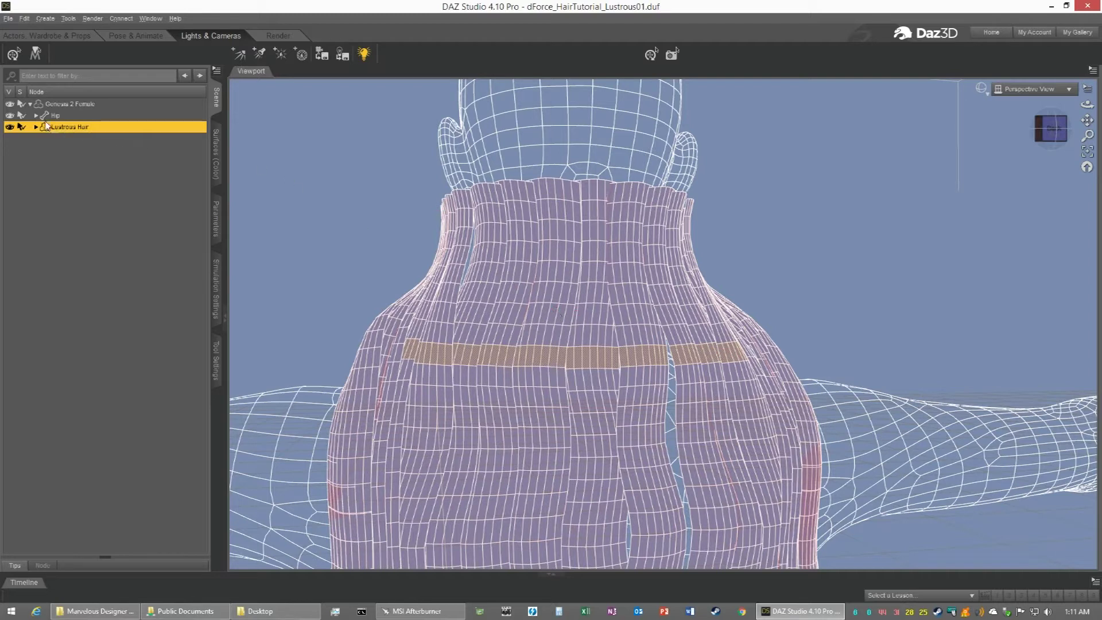
left_click(9, 104)
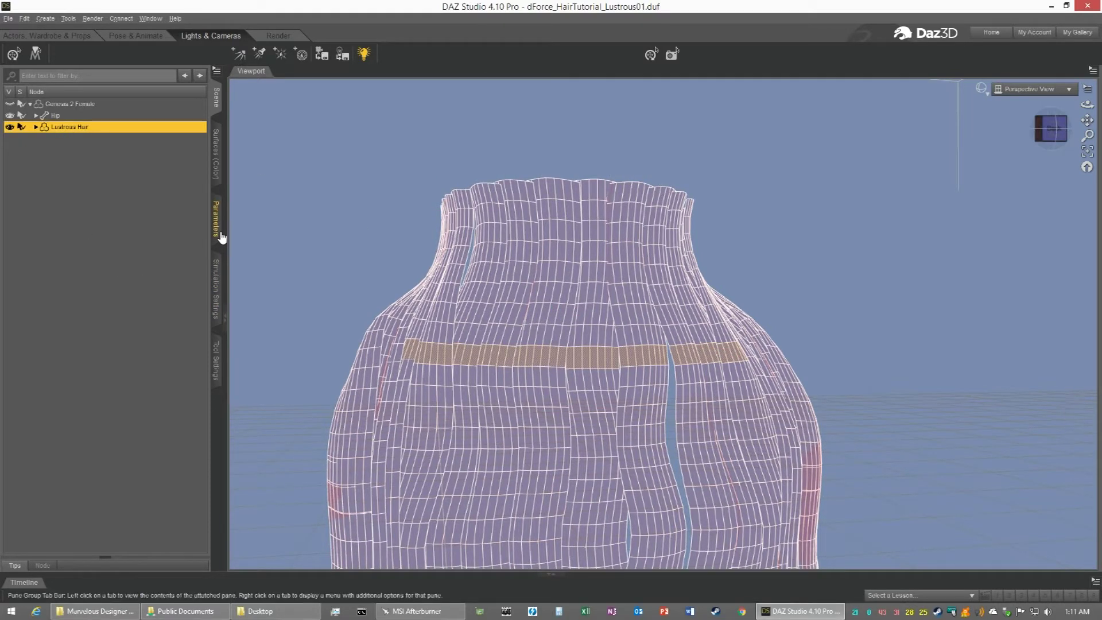
Use Lasso Selection to select all hair faces from the selected row up to the upper edge
right_click(485, 354)
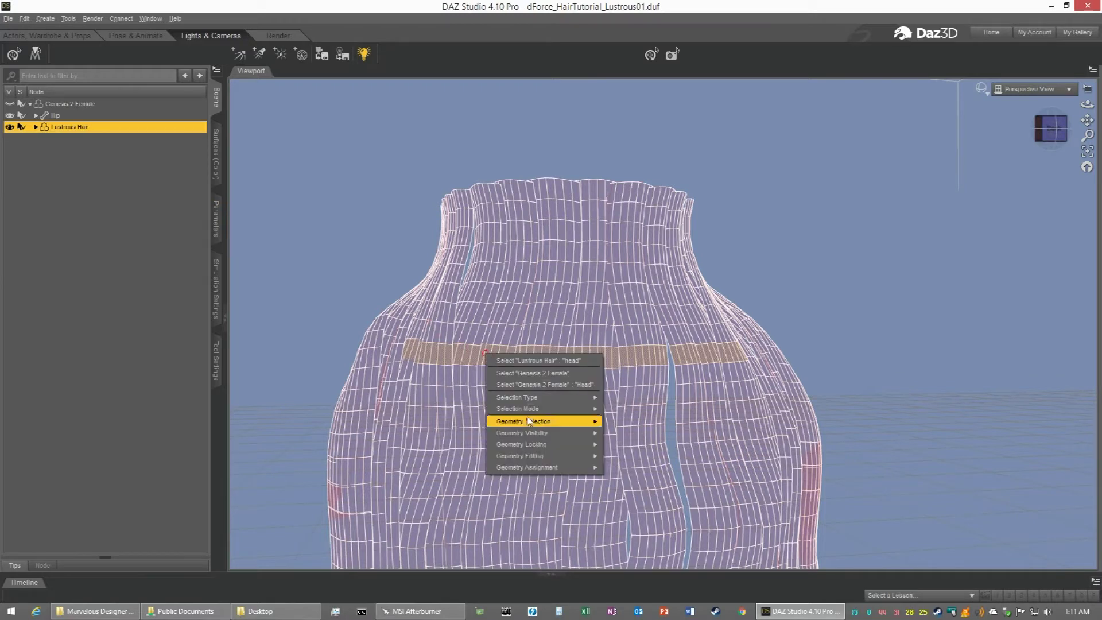
mouse_move(567, 409)
left_click(616, 423)
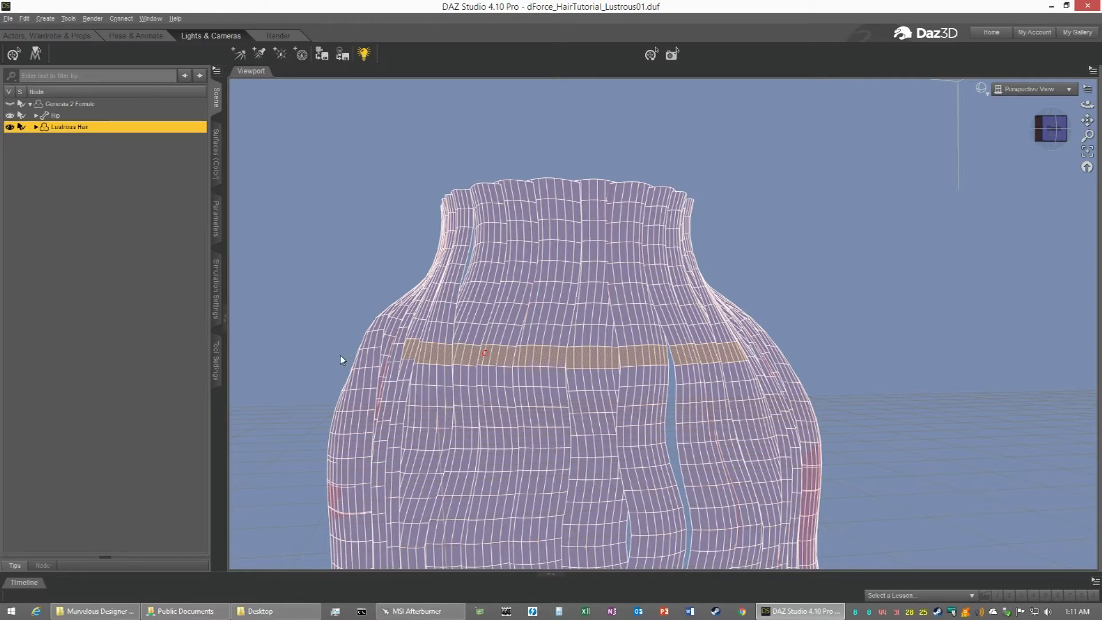
mouse_move(324, 369)
left_mouse_down()
mouse_move(406, 361)
mouse_move(563, 377)
left_mouse_up()
left_click_drag(630, 375, 778, 352)
mouse_move(765, 220)
left_mouse_down()
mouse_move(603, 155)
mouse_move(472, 170)
left_mouse_up()
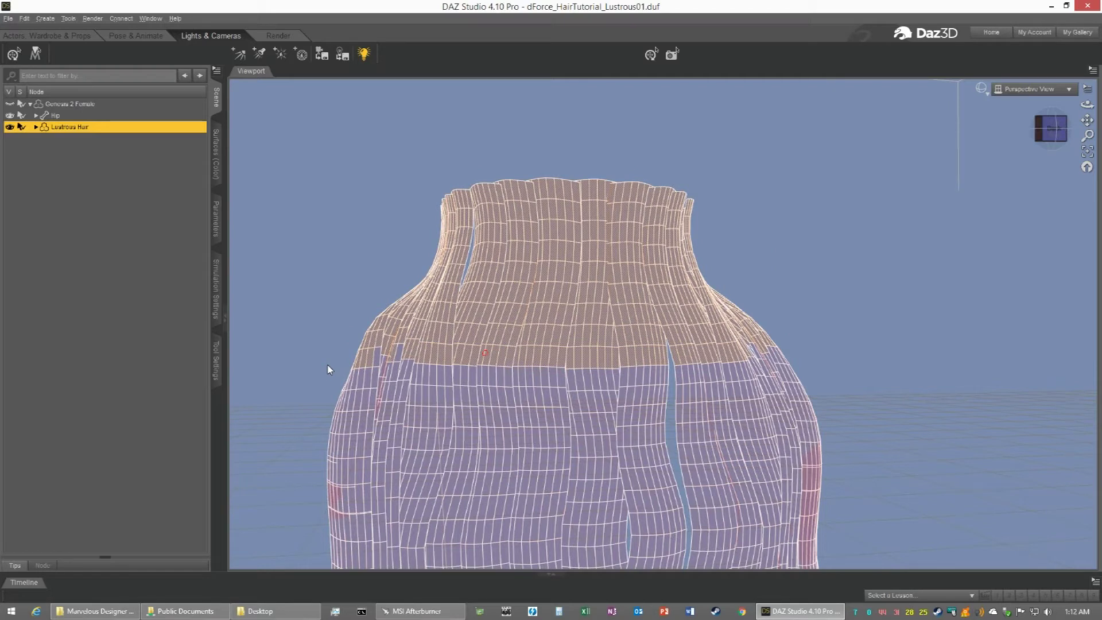
View the inner side of the hair and lasso the missed faces along the lower border of the selection
right_click(492, 334)
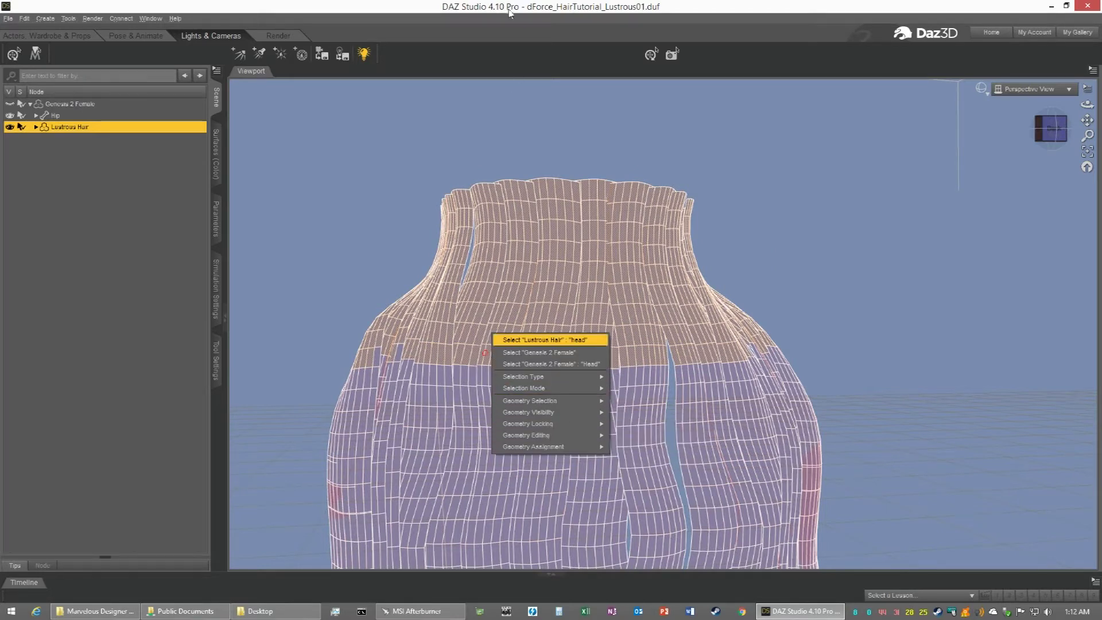
left_click(506, 5)
left_click_drag(1046, 133, 1092, 133)
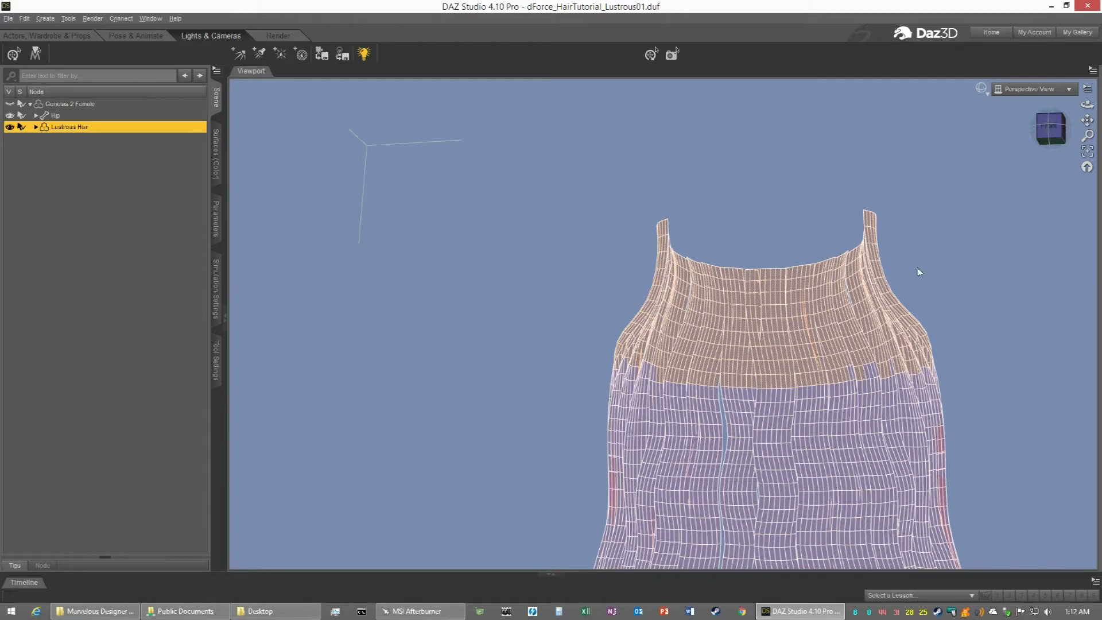
left_click_drag(1071, 127, 1082, 127)
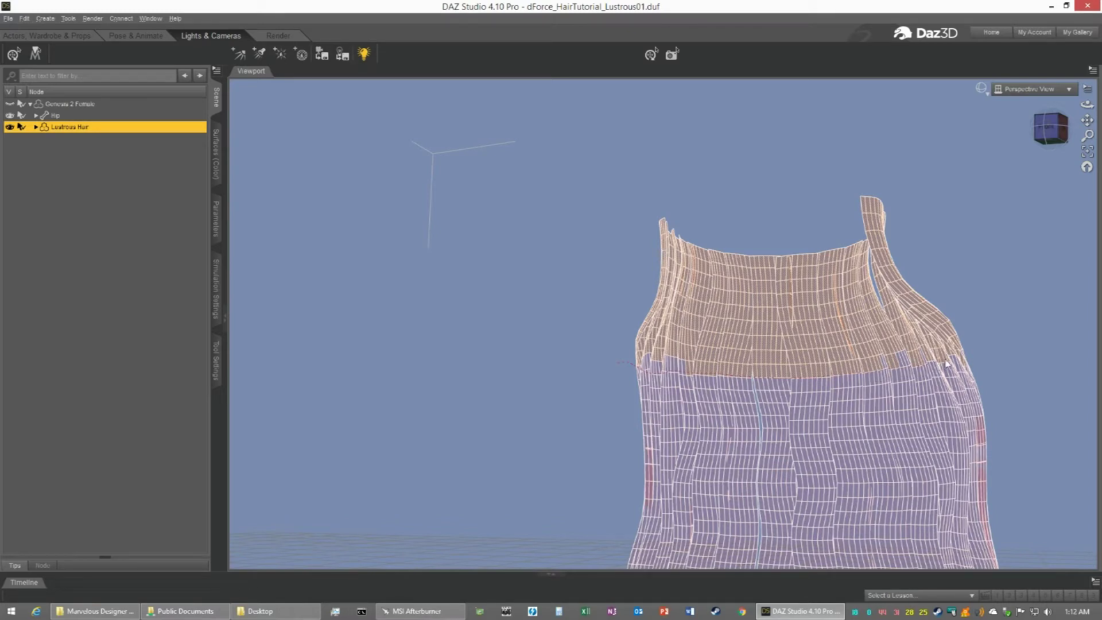
mouse_move(972, 353)
left_mouse_down()
mouse_move(969, 313)
mouse_move(888, 172)
mouse_move(809, 172)
mouse_move(610, 266)
left_mouse_up()
left_click_drag(618, 360, 620, 365)
Switch to Drag Selection and add the unselected faces that break the selection's lower border near the side edge
right_click(775, 333)
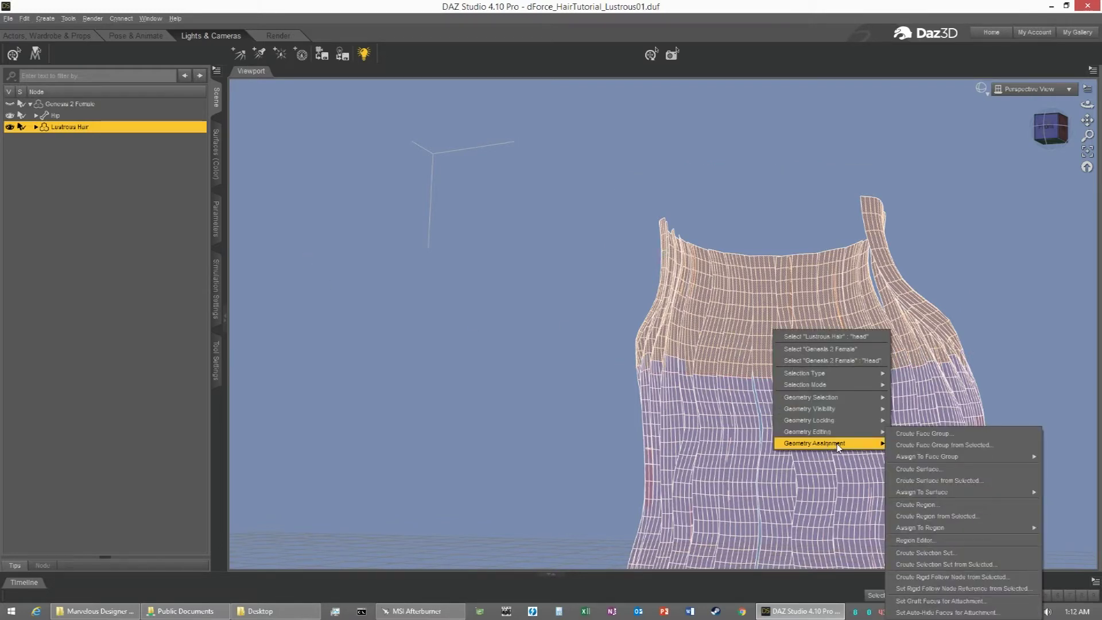
mouse_move(833, 385)
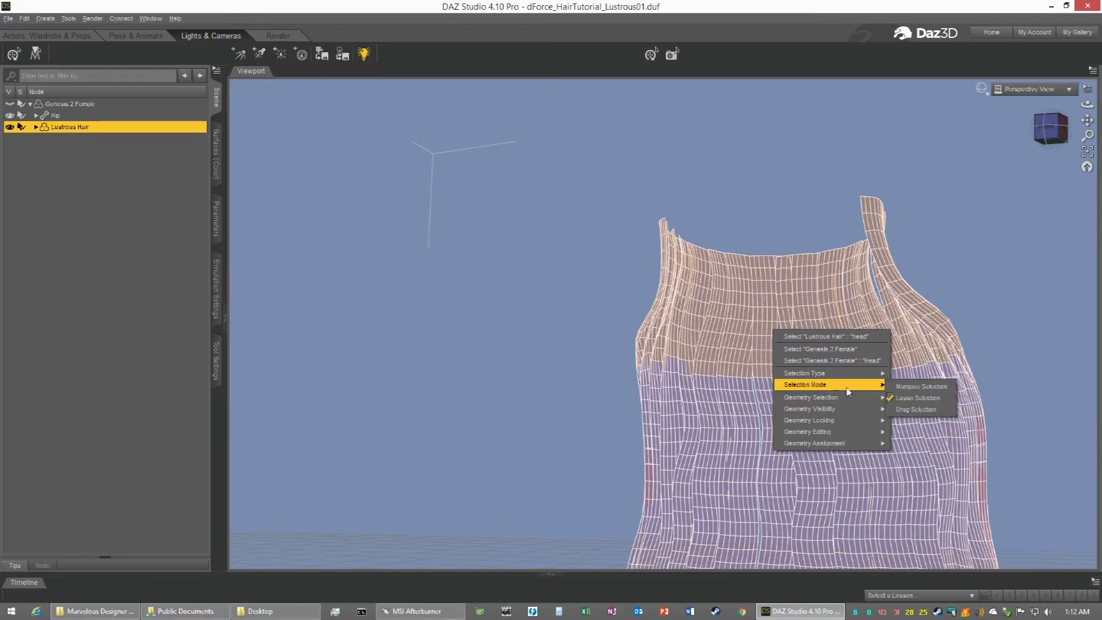
left_click(905, 409)
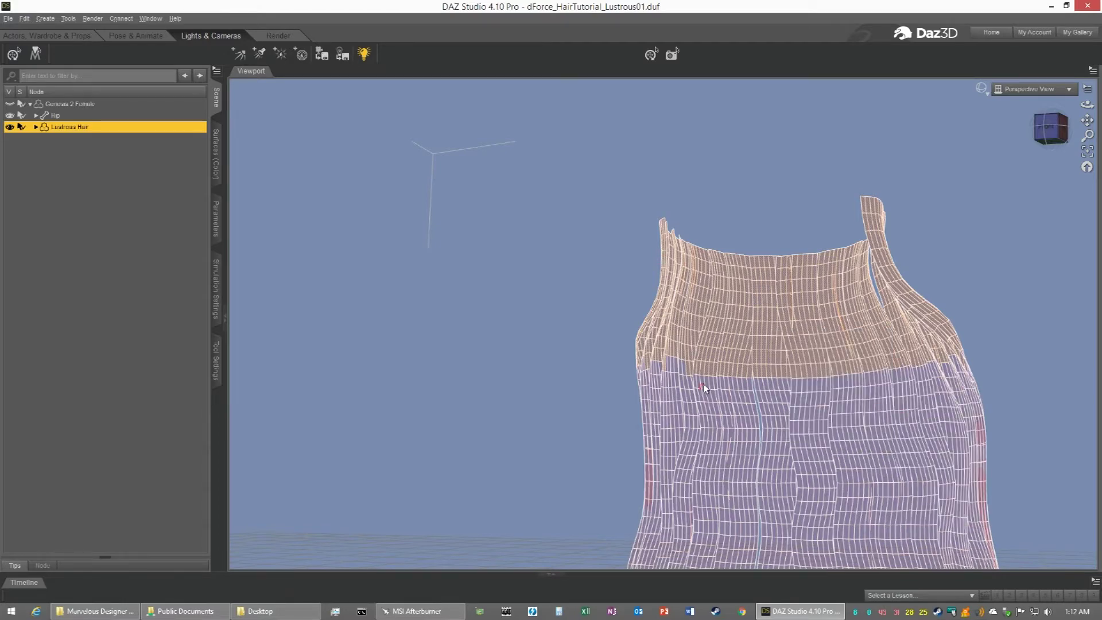
scroll(683, 358, "up", 3)
scroll(682, 355, "up", 2)
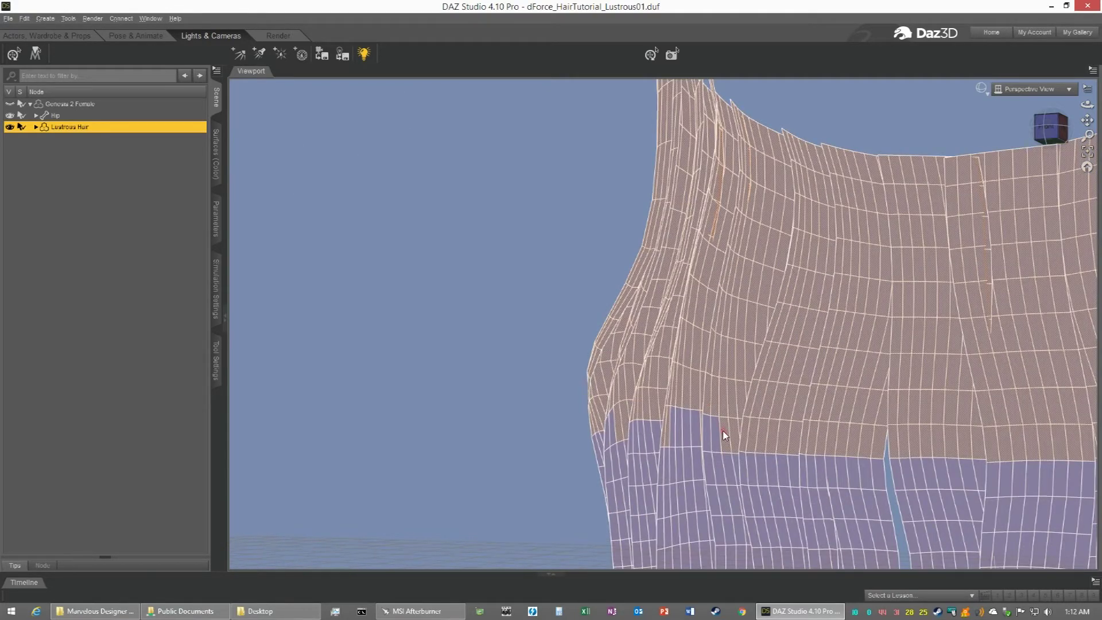
mouse_move(723, 429)
left_mouse_down("ctrl")
mouse_move(660, 419)
mouse_move(591, 441)
left_mouse_up("ctrl")
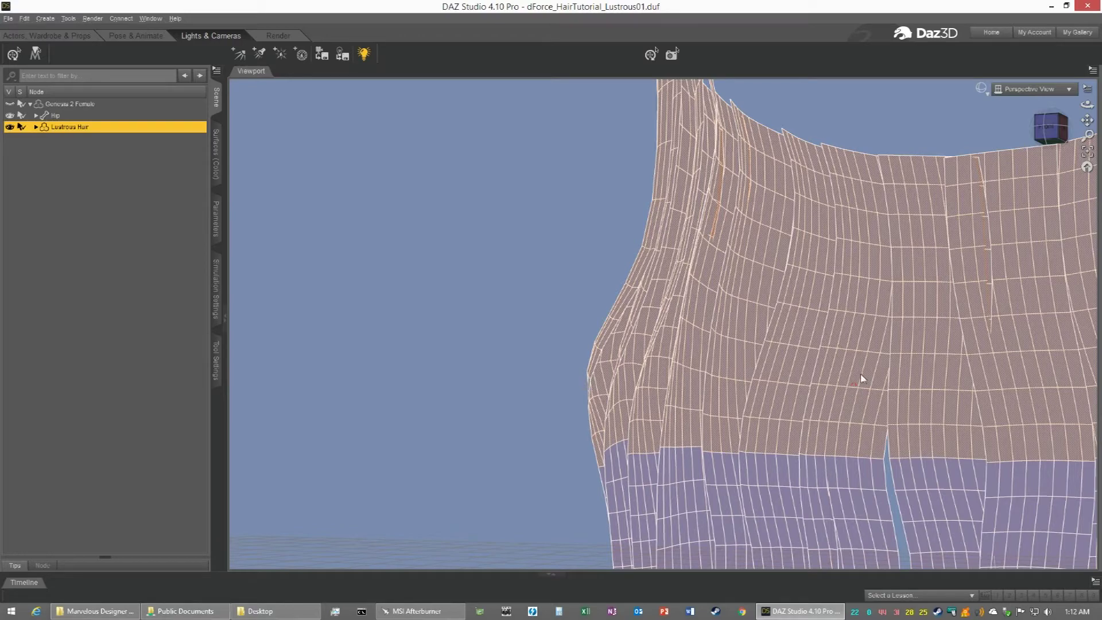
Switch to Marquee Selection and add the missed faces on the overlapping side strands above the selection's lower border
left_click_drag(1052, 128, 1069, 141)
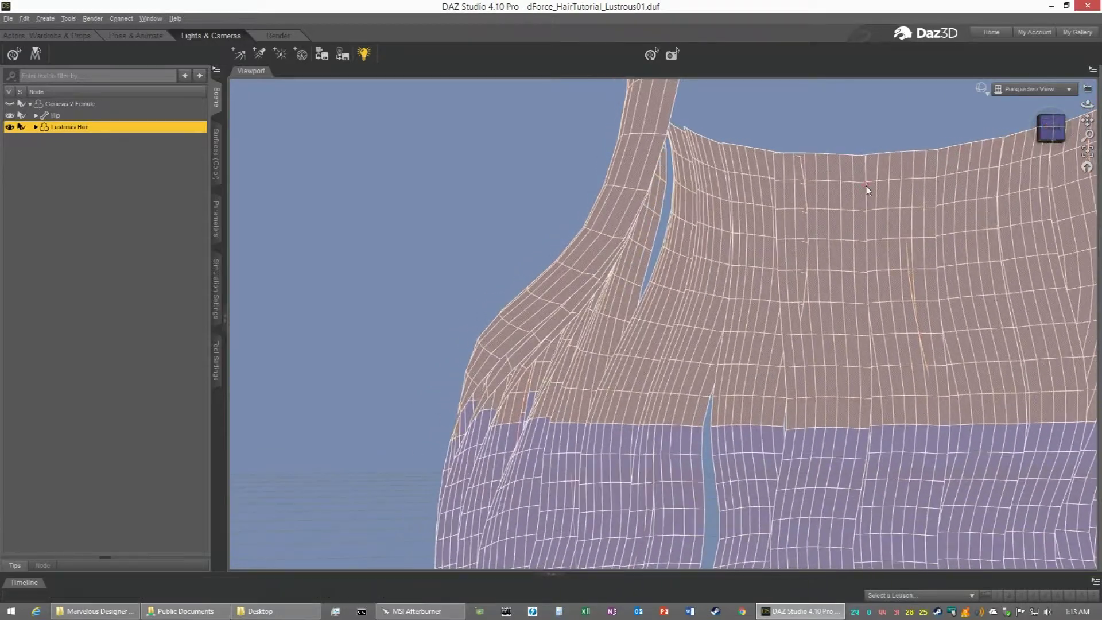
right_click(638, 374)
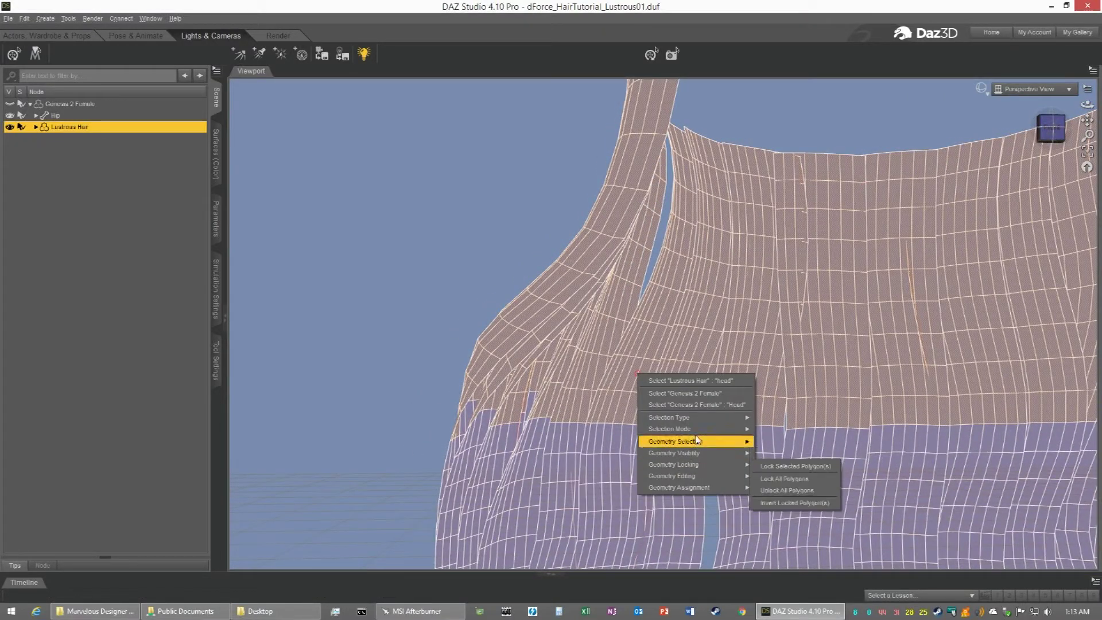
mouse_move(689, 431)
left_click(763, 433)
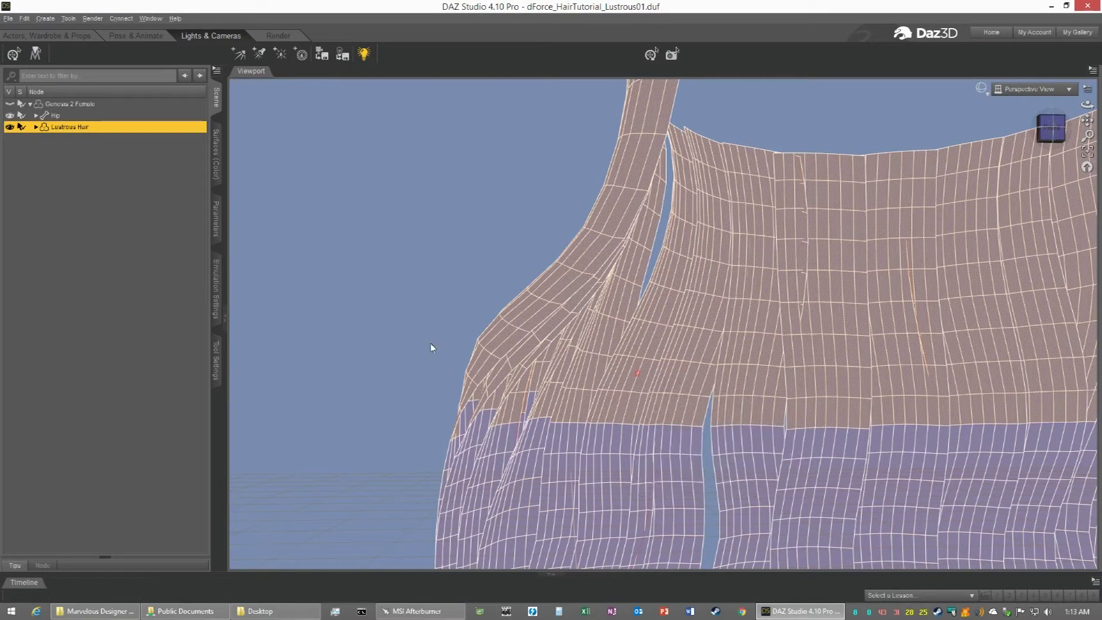
left_click_drag(421, 297, 617, 424)
left_click_drag(432, 367, 509, 417)
left_click_drag(434, 371, 468, 426)
scroll(807, 365, "down", 2)
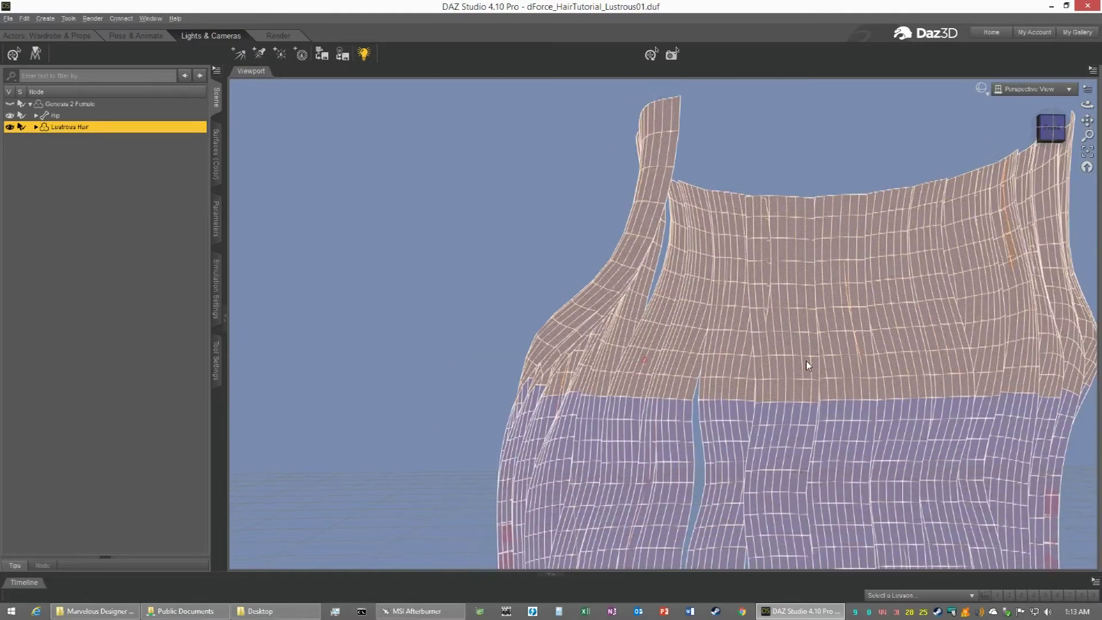
Use Drag Selection to deselect the stray faces extending below the selection border at the outer edge of the side strand
left_click_drag(1055, 131, 1016, 130)
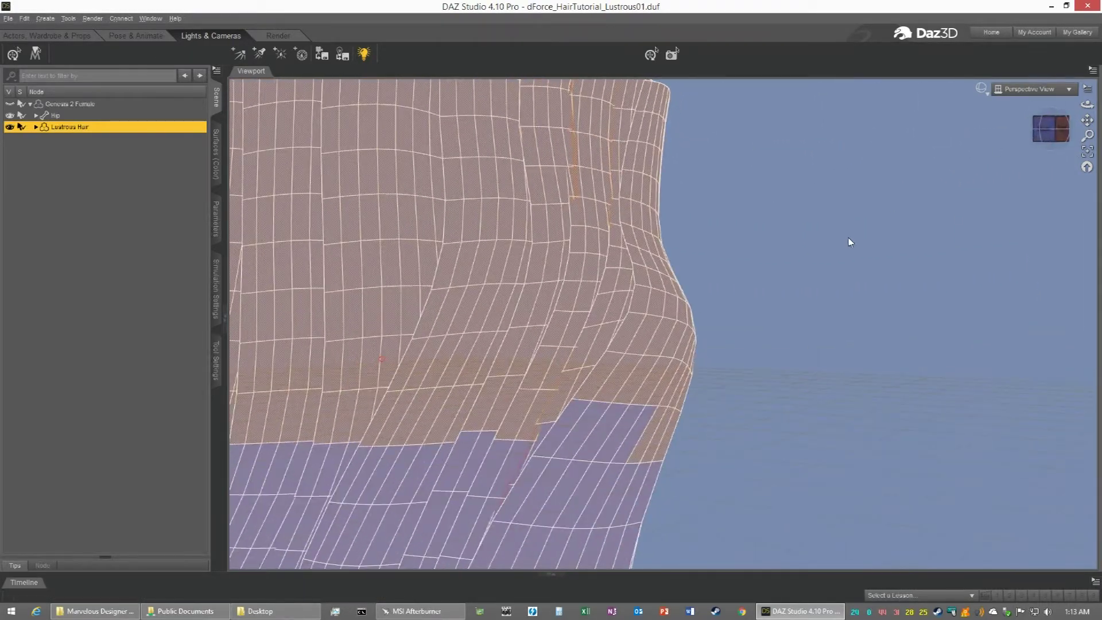
right_click(602, 437)
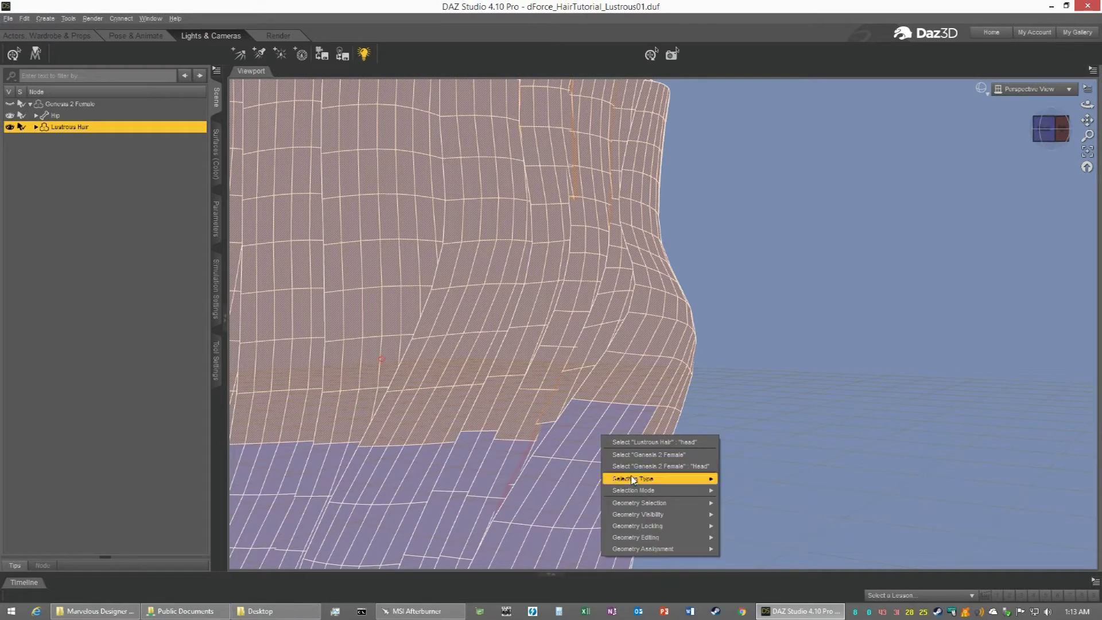
mouse_move(632, 490)
left_click(745, 515)
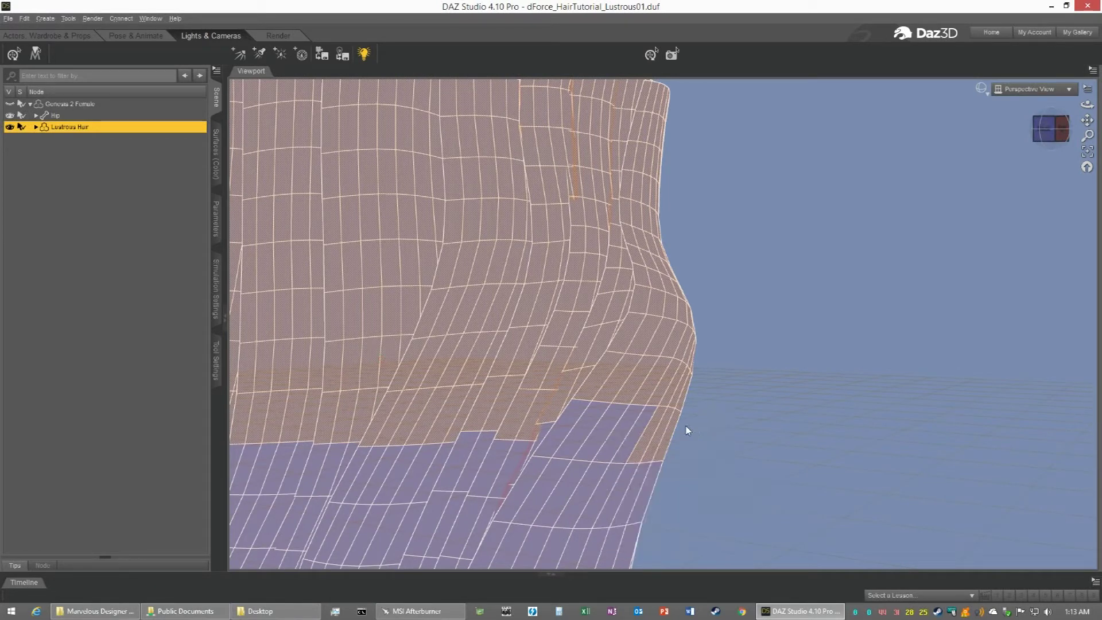
left_click_drag(666, 427, 651, 424, "alt")
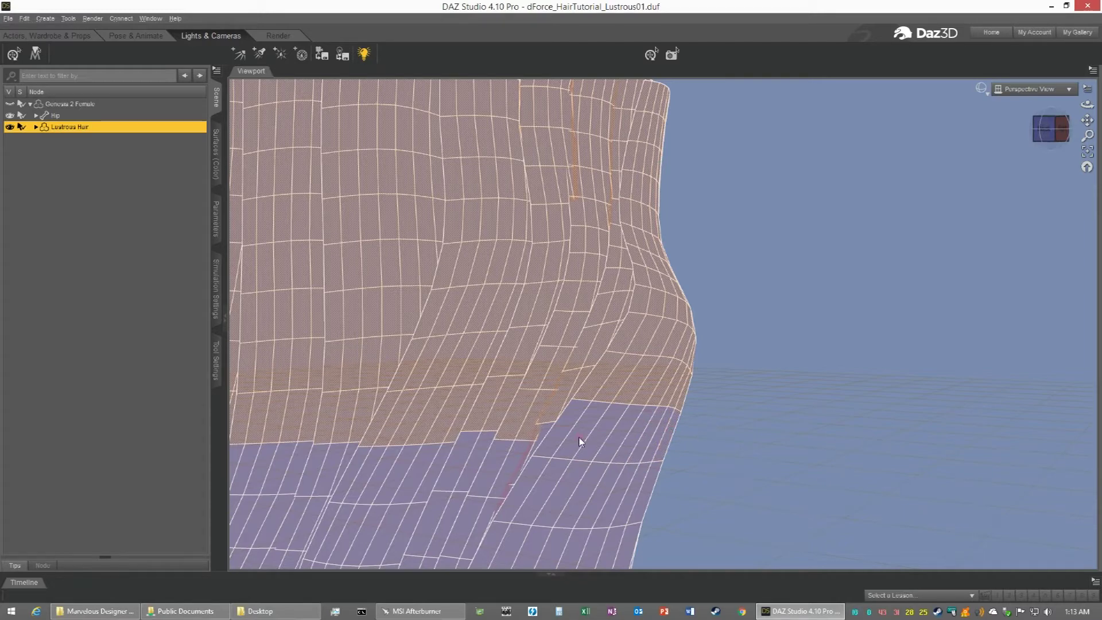
Check the selection's lower border from both sides and create a surface named DynMidNeckBack from the selected faces
scroll(672, 413, "down", 2)
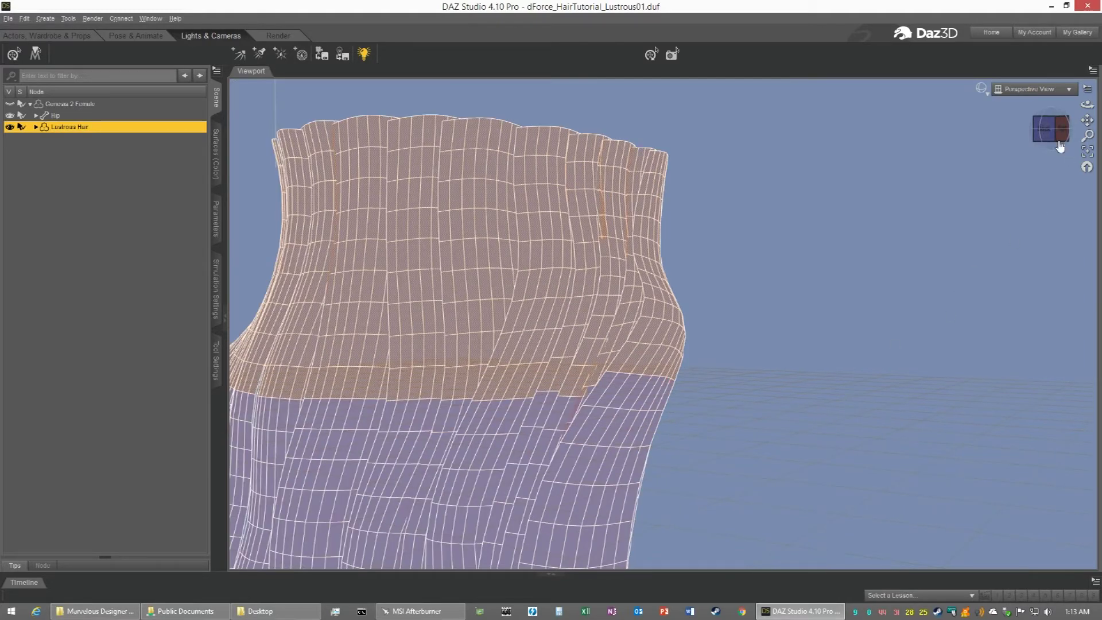
left_click(1045, 129)
left_click_drag(1046, 129, 1071, 130)
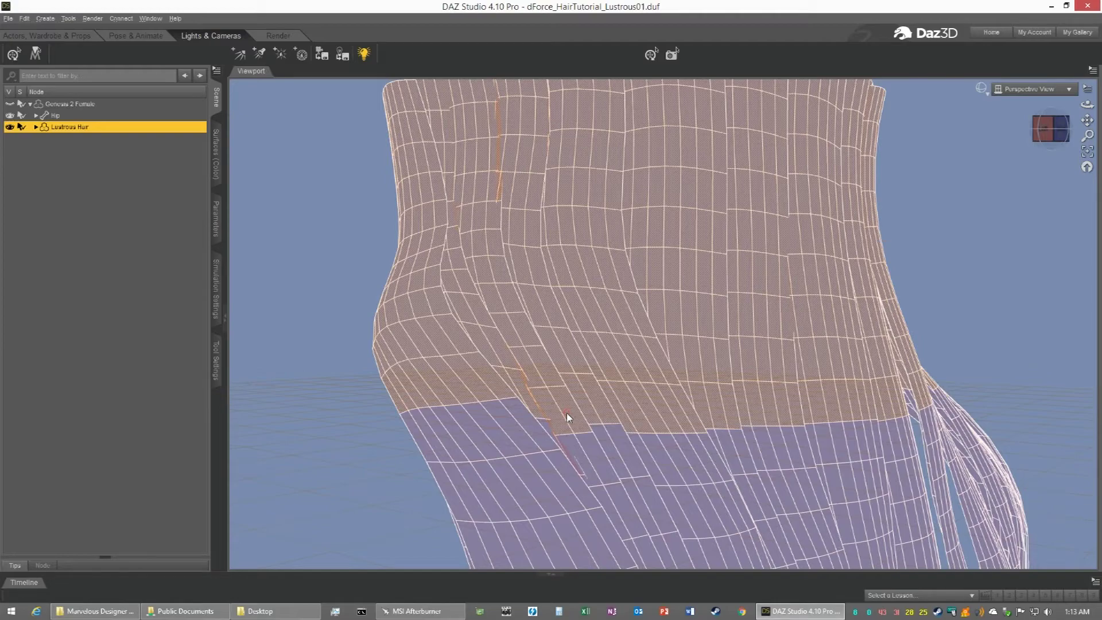
left_click(1056, 135)
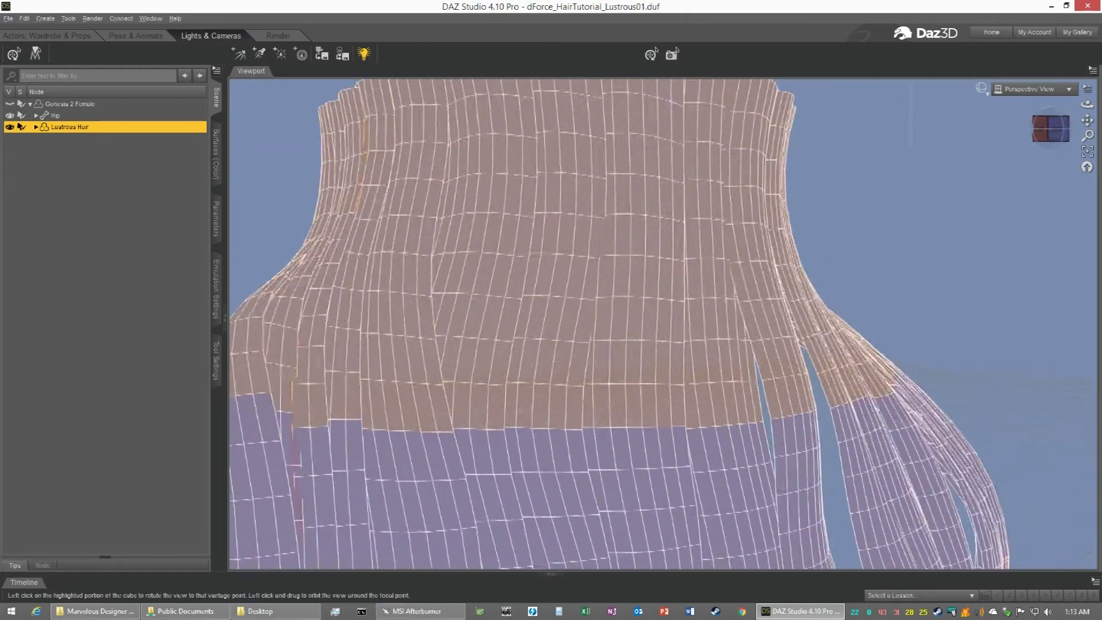
mouse_move(1050, 129)
left_mouse_down()
mouse_move(1097, 128)
mouse_move(1044, 127)
mouse_move(1062, 129)
left_mouse_up()
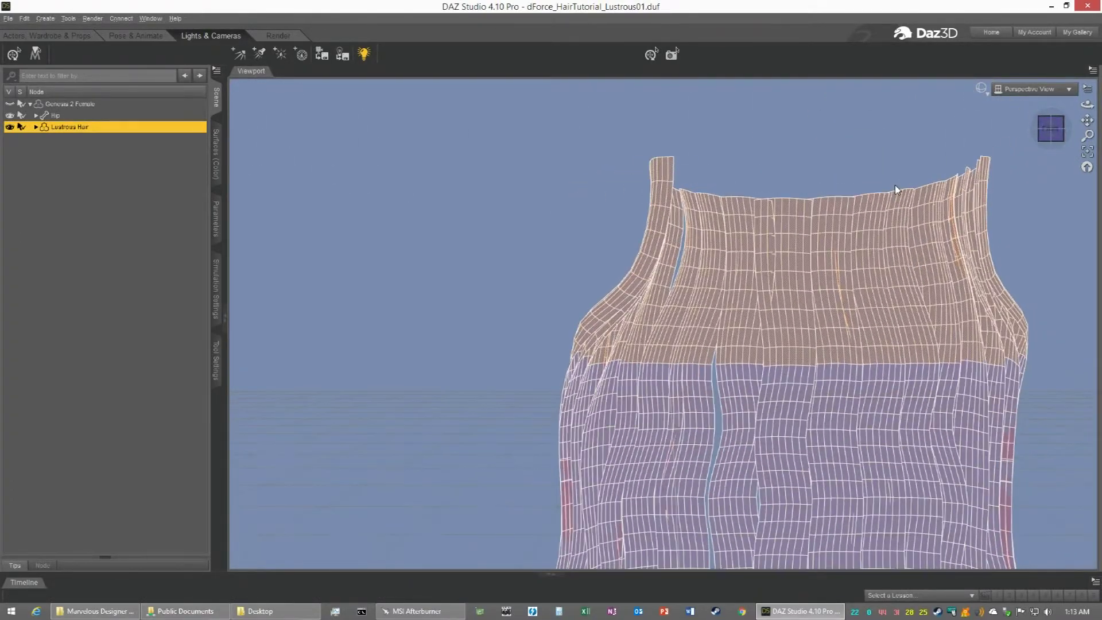
right_click(801, 253)
mouse_move(861, 368)
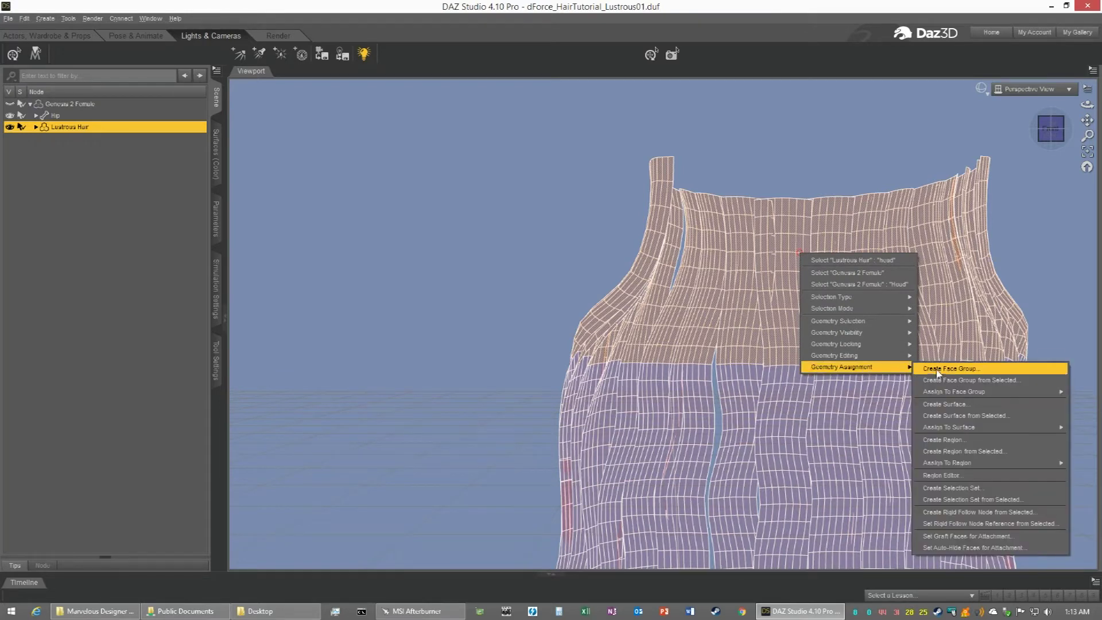
left_click(970, 416)
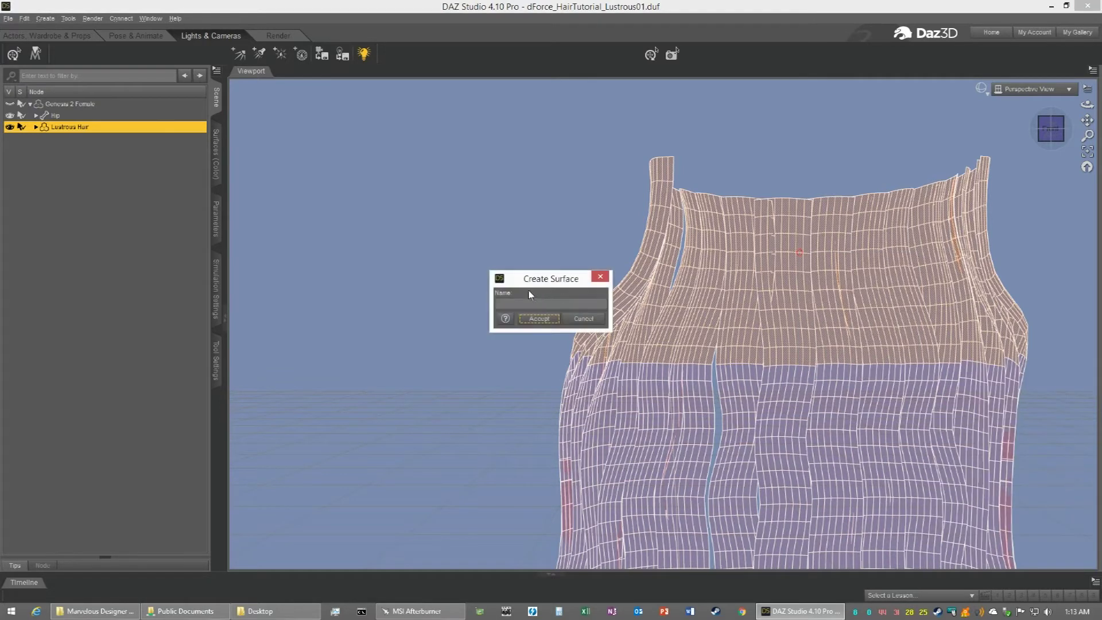
left_click(526, 305)
left_click(537, 321)
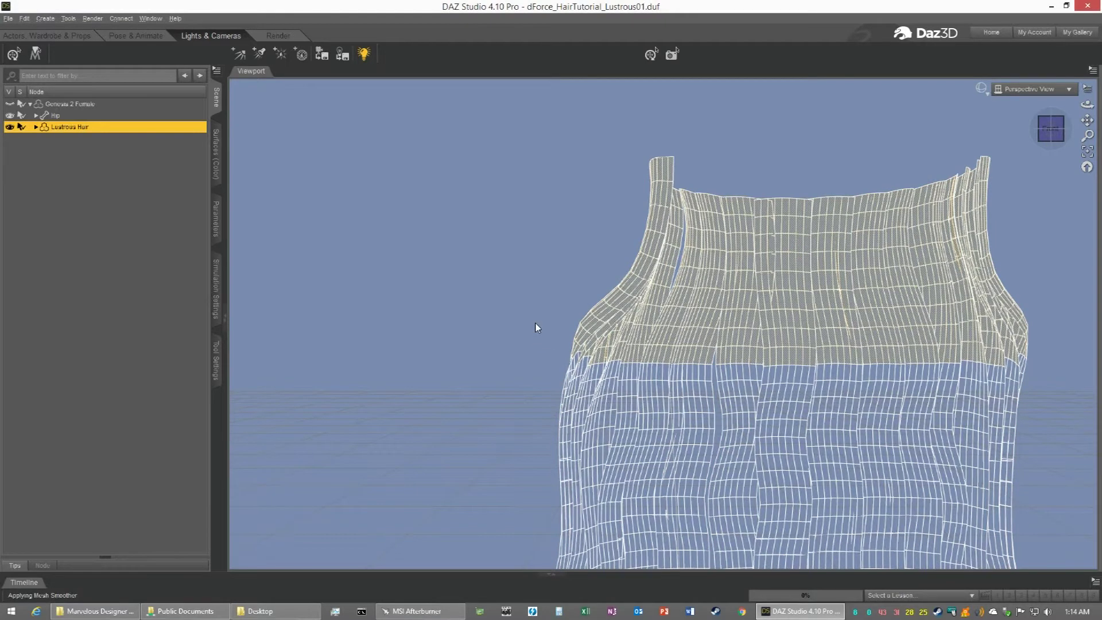
Hide the DynMidNeckBack surface and make DynMiddle the current surface in the Geometry Editor's group list
left_click(216, 360)
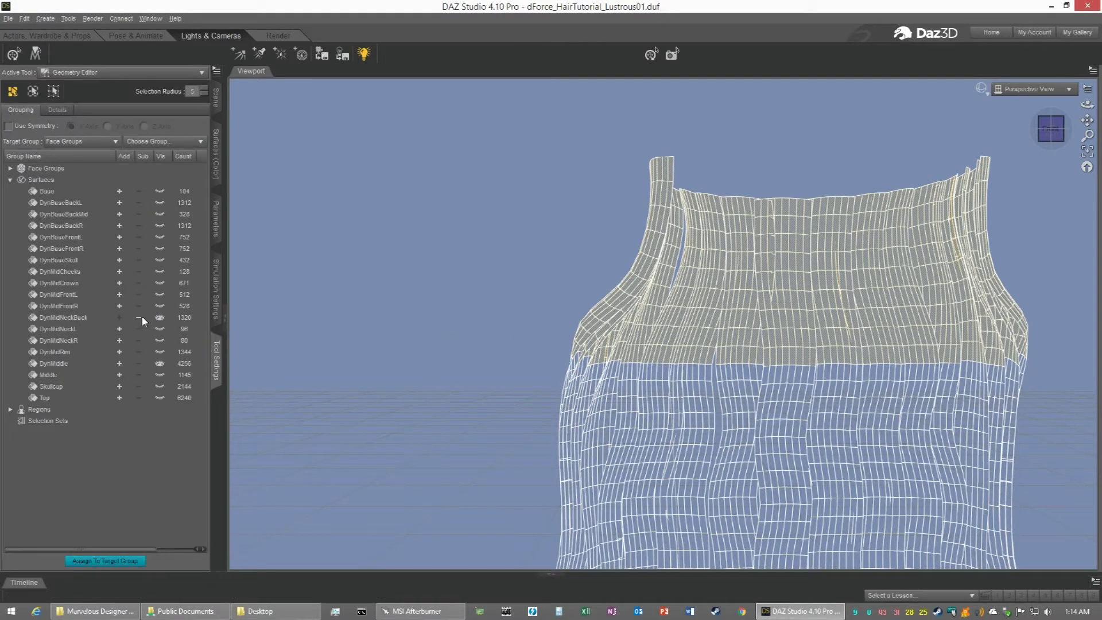
left_click(161, 320)
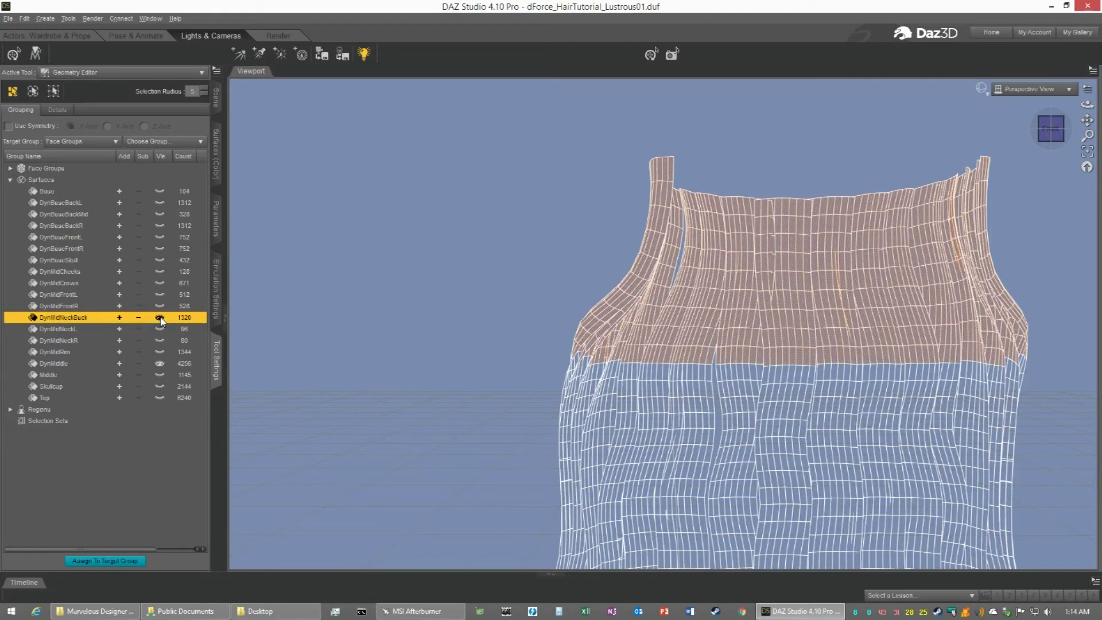
left_click(51, 365)
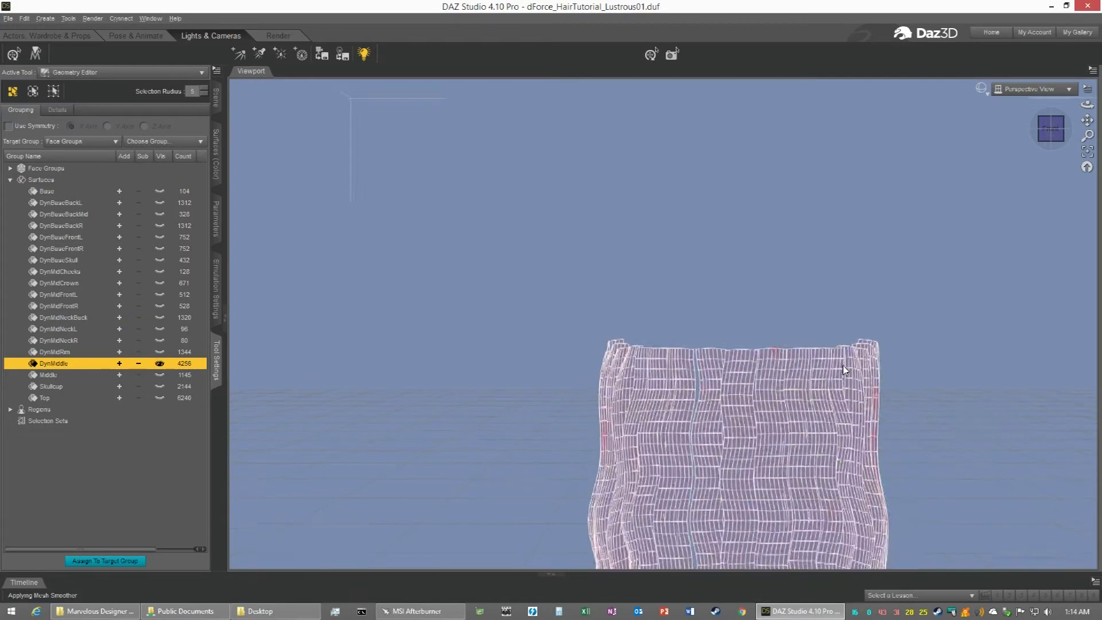
Switch to Lasso Selection and select the faces of the central back strand from its upper edge down to its tip
left_click_drag(1089, 121, 1079, 106)
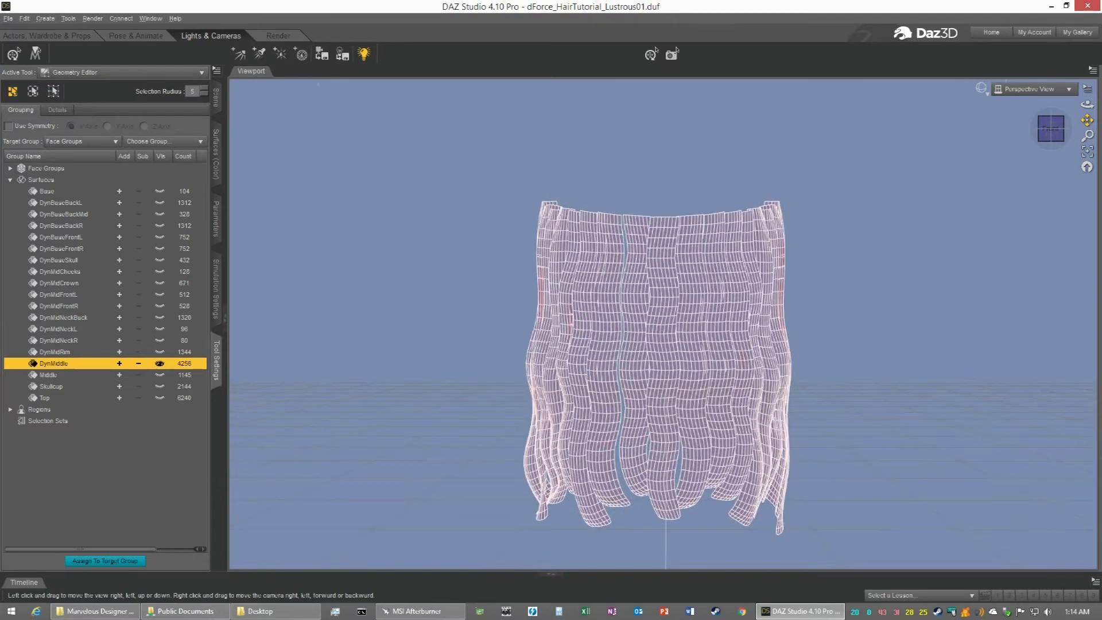
scroll(686, 239, "up", 4)
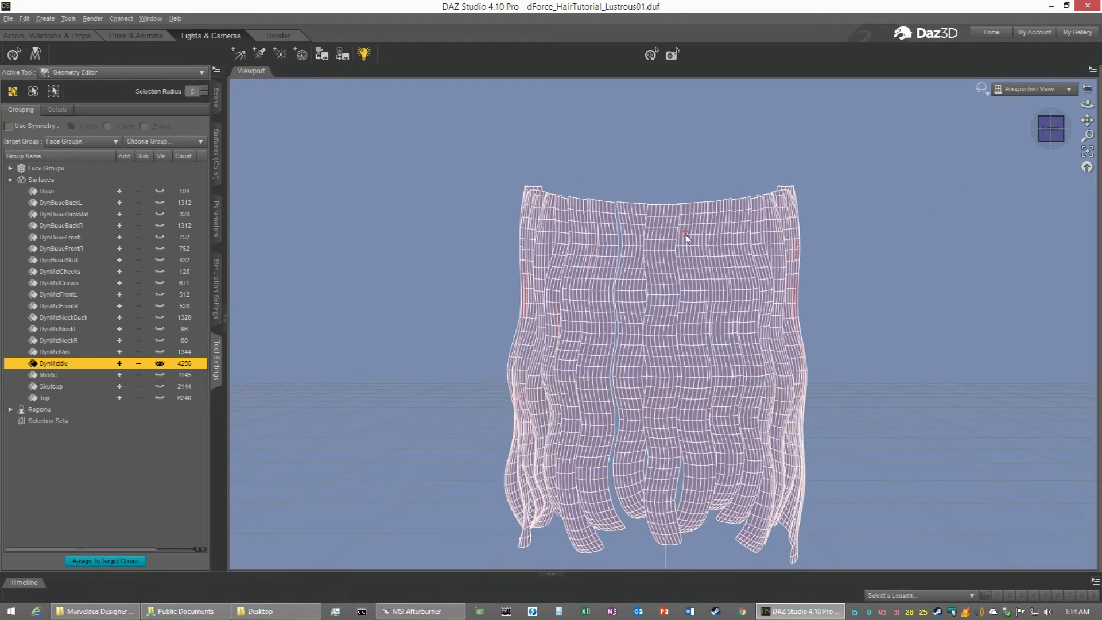
left_click_drag(1088, 120, 1086, 107)
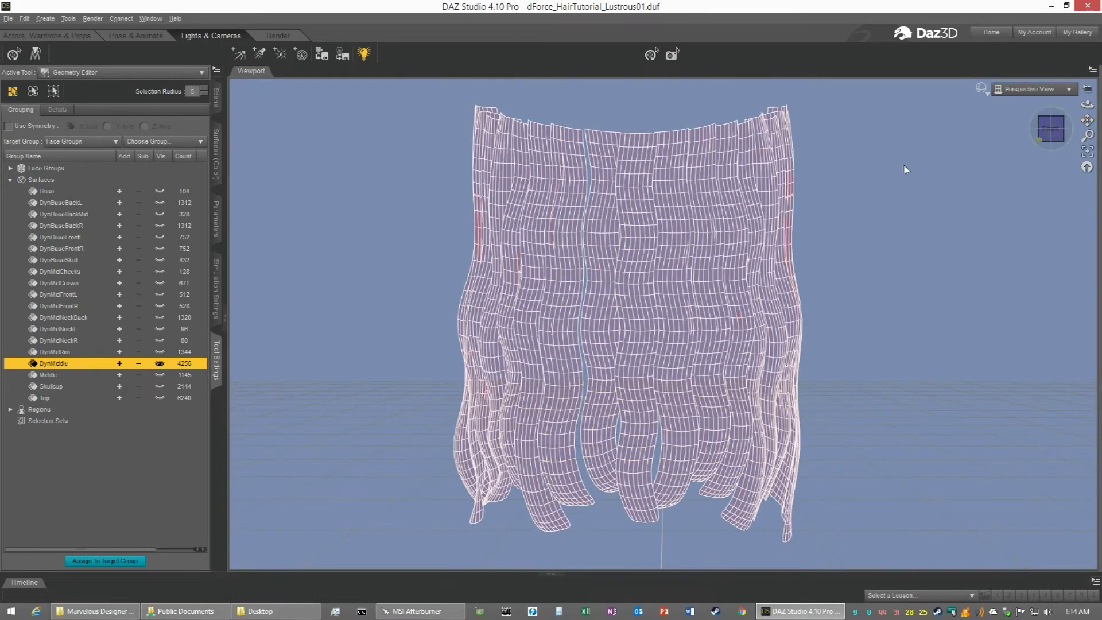
right_click(639, 163)
mouse_move(739, 218)
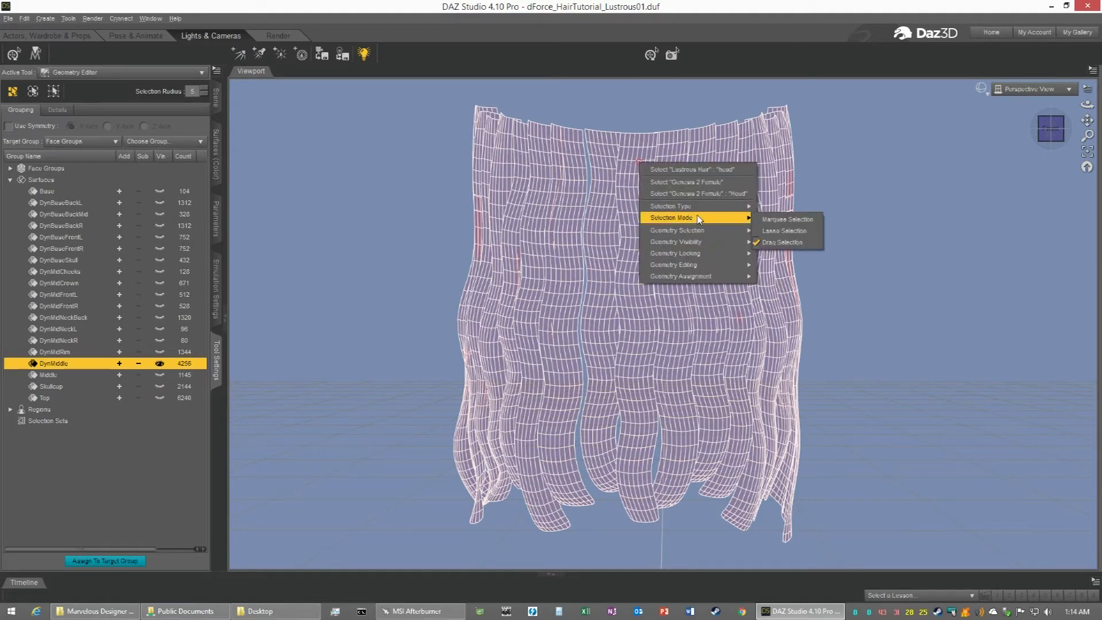
left_click(788, 231)
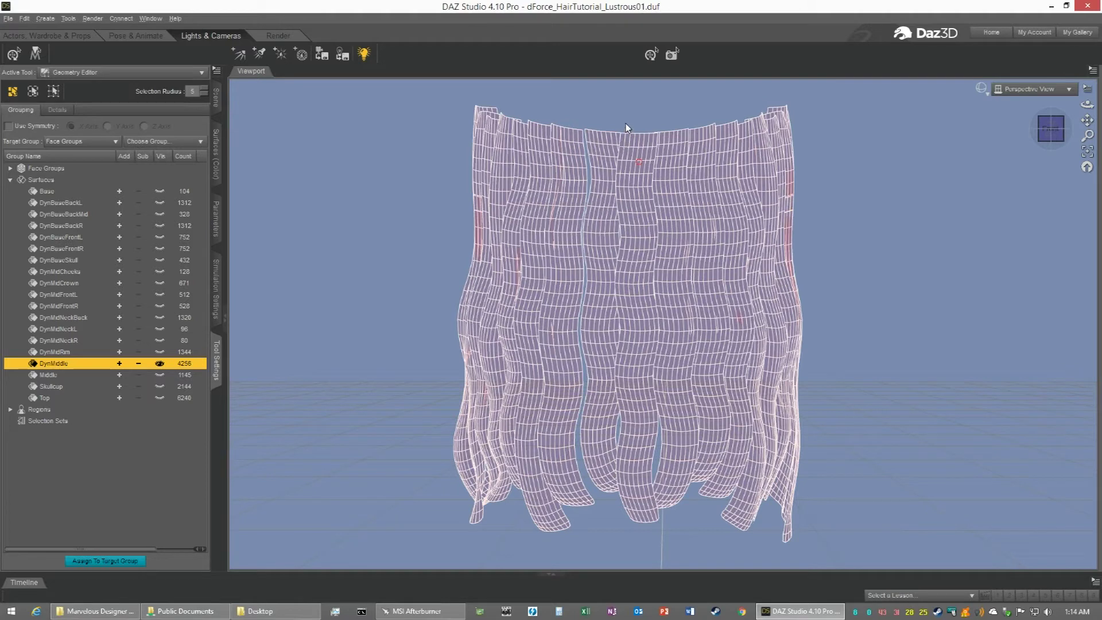
mouse_move(625, 123)
left_mouse_down()
mouse_move(610, 274)
mouse_move(614, 499)
left_mouse_up()
left_click_drag(667, 135, 626, 122)
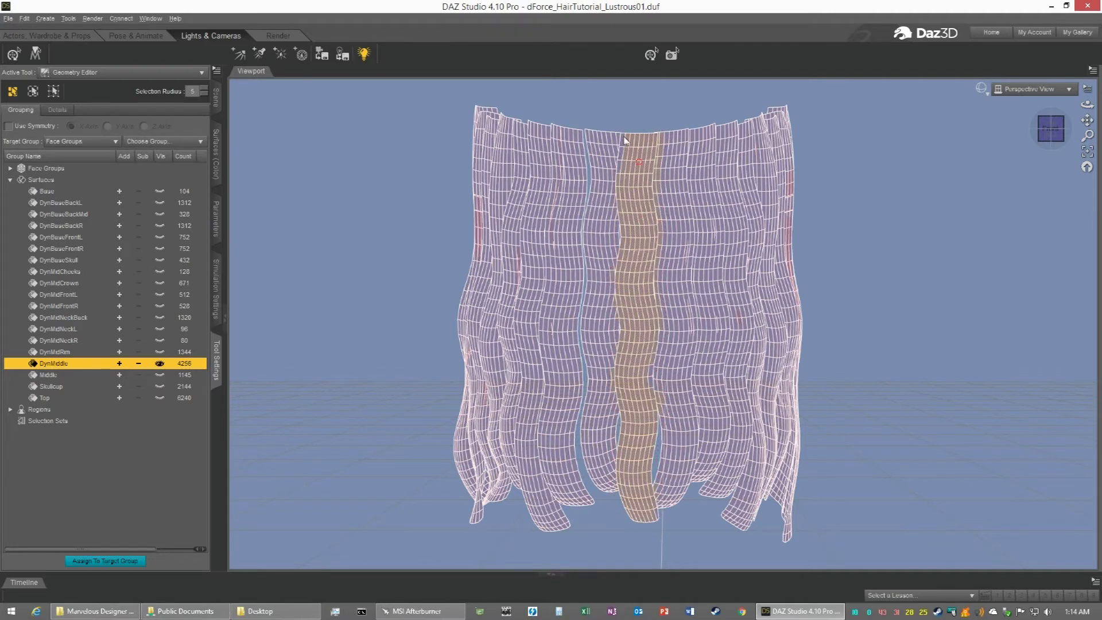
Switch to Drag Selection and deselect the stray neighbouring faces along both edges of the central strand's middle section
scroll(623, 136, "up", 8)
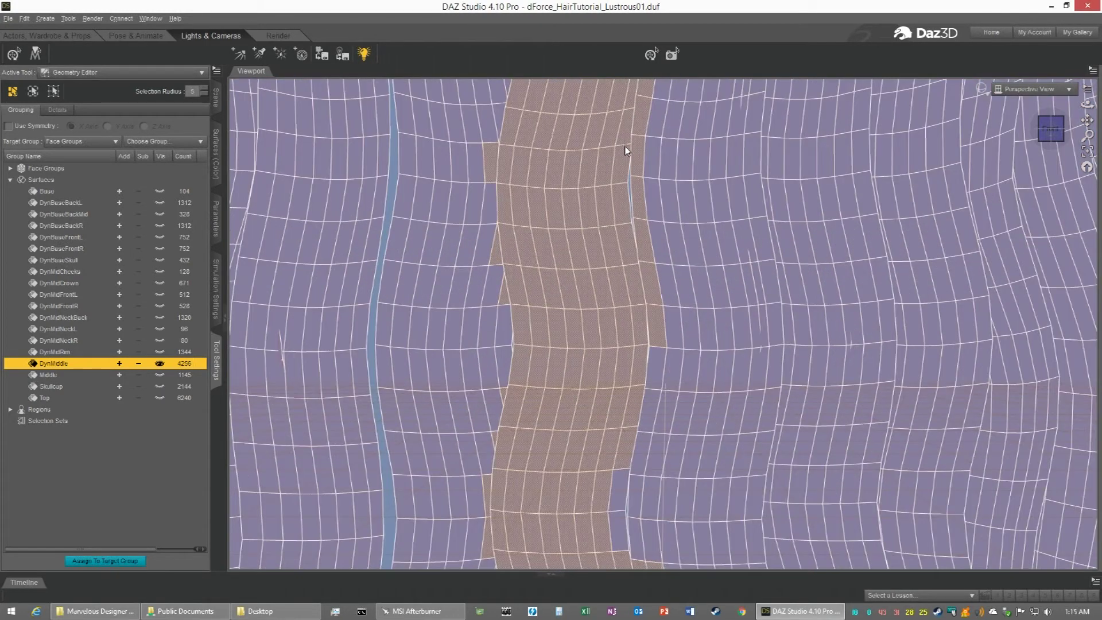
right_click(608, 191)
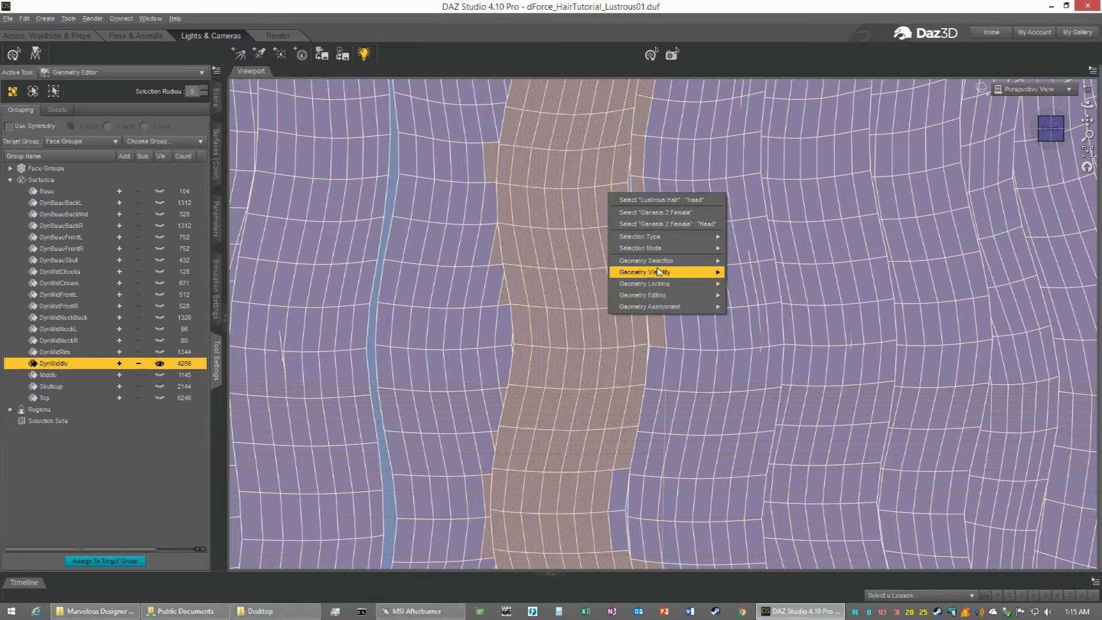
mouse_move(673, 249)
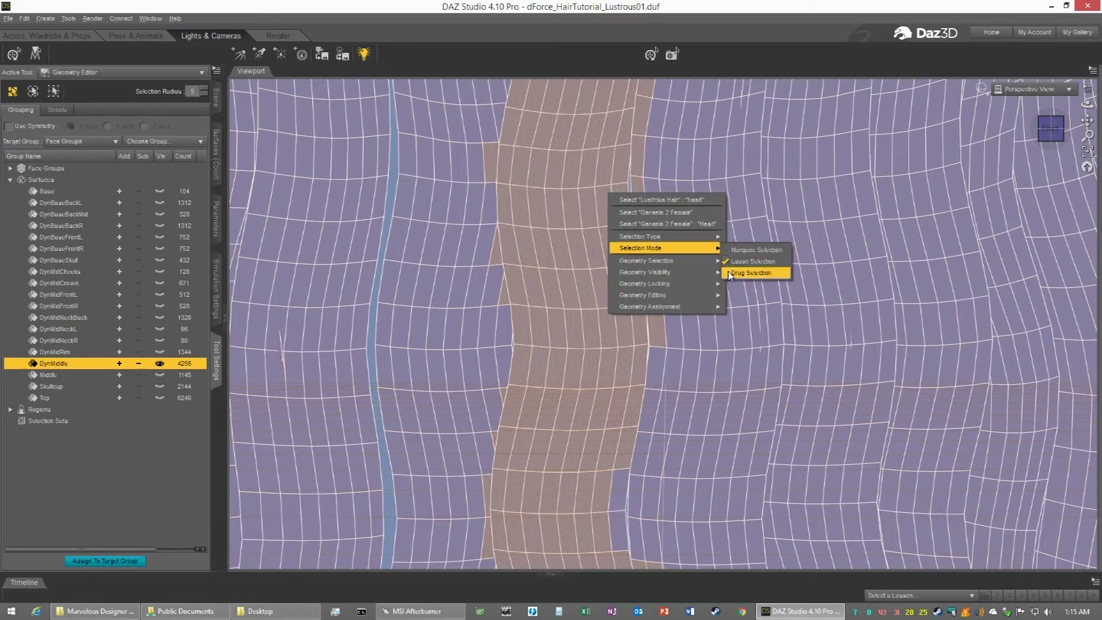
left_click(747, 272)
left_click_drag(654, 326, 659, 273)
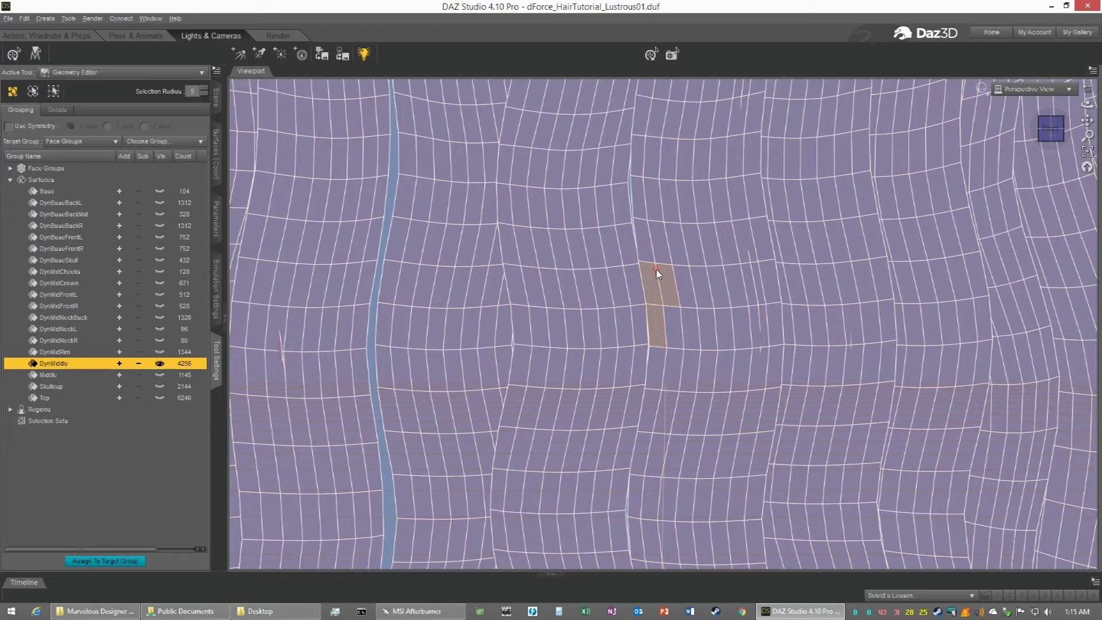
key("ctrl+z")
mouse_move(657, 269)
left_mouse_down("ctrl")
mouse_move(655, 322)
mouse_move(660, 281)
left_mouse_up("ctrl")
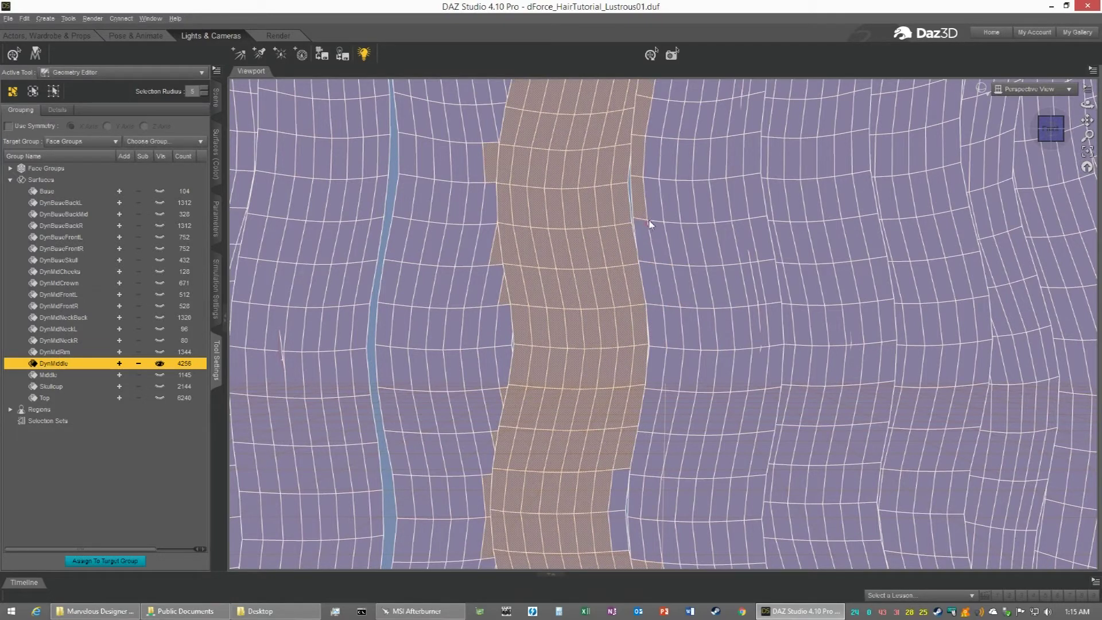
left_click_drag(648, 145, 653, 91, "ctrl")
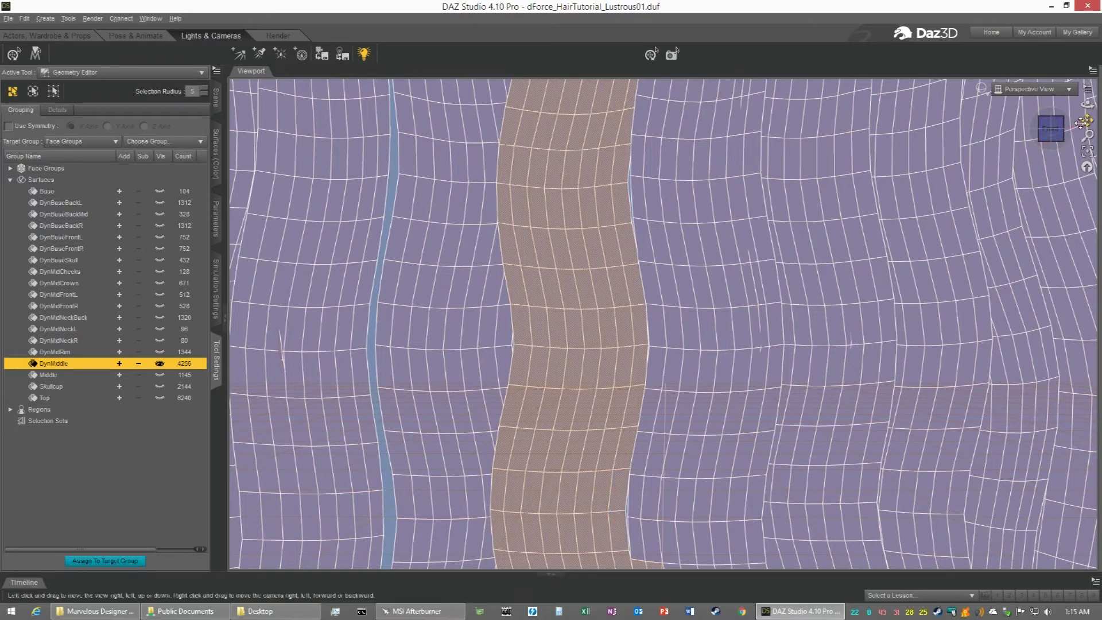
Deselect the stray faces beside the upper section of the central strand, up to the mesh's top edge
left_click_drag(1086, 120, 1095, 146)
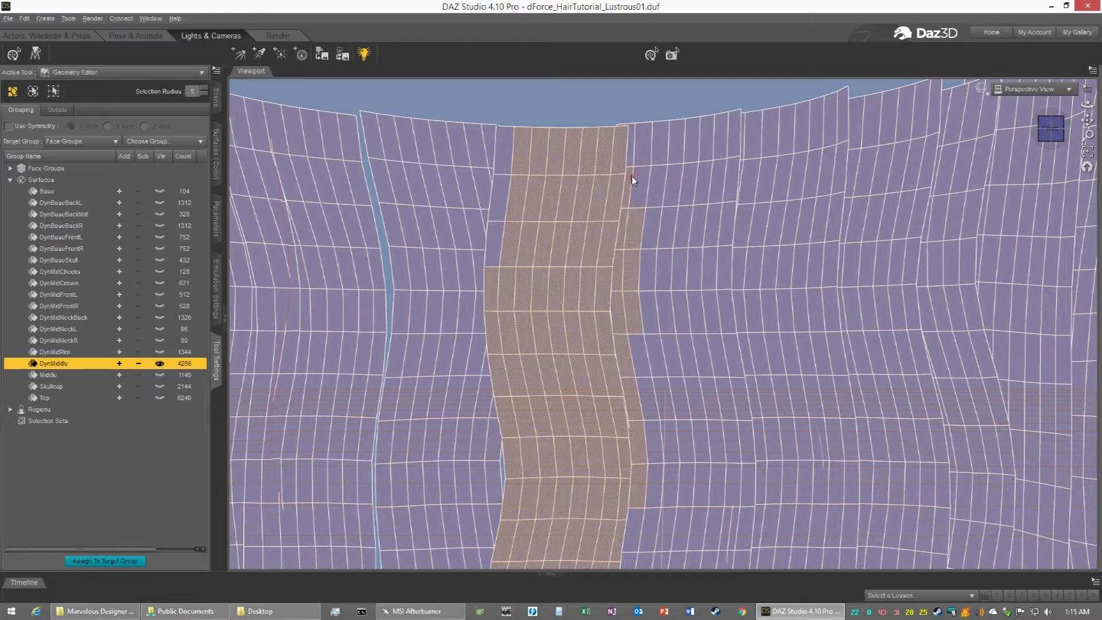
left_click(626, 256, "alt")
left_click(620, 305, "alt")
left_click(624, 339, "alt")
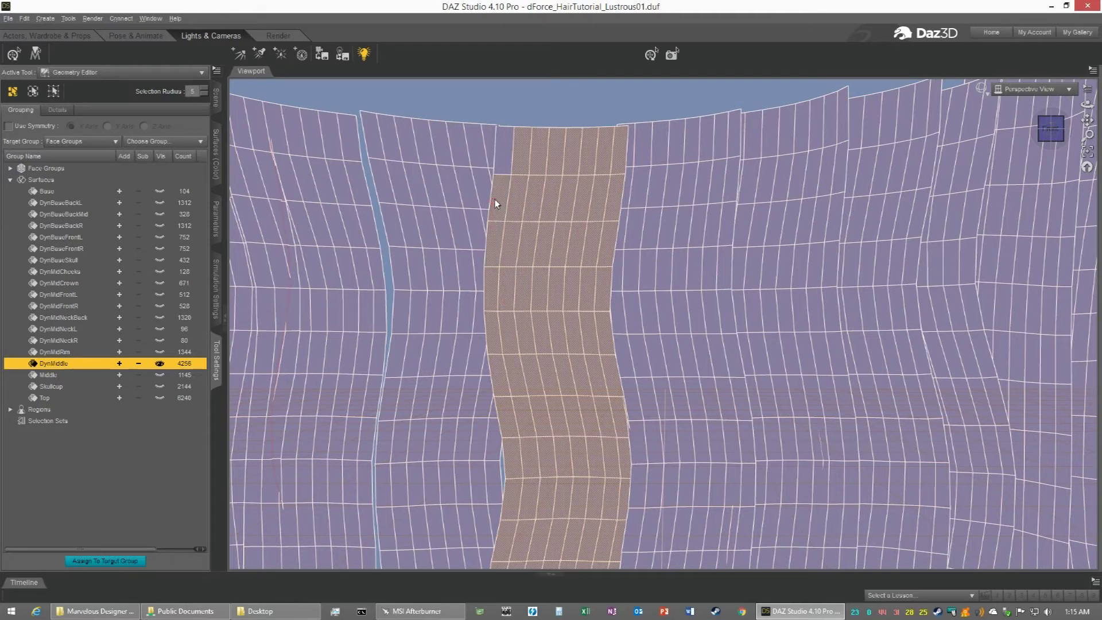
View the hair from the opposite side and deselect the remaining stray faces along the central strand from root to tip
left_click_drag(1049, 132, 1022, 131)
left_click_drag(1087, 120, 1054, 129)
left_click(1088, 153)
left_click(1051, 130)
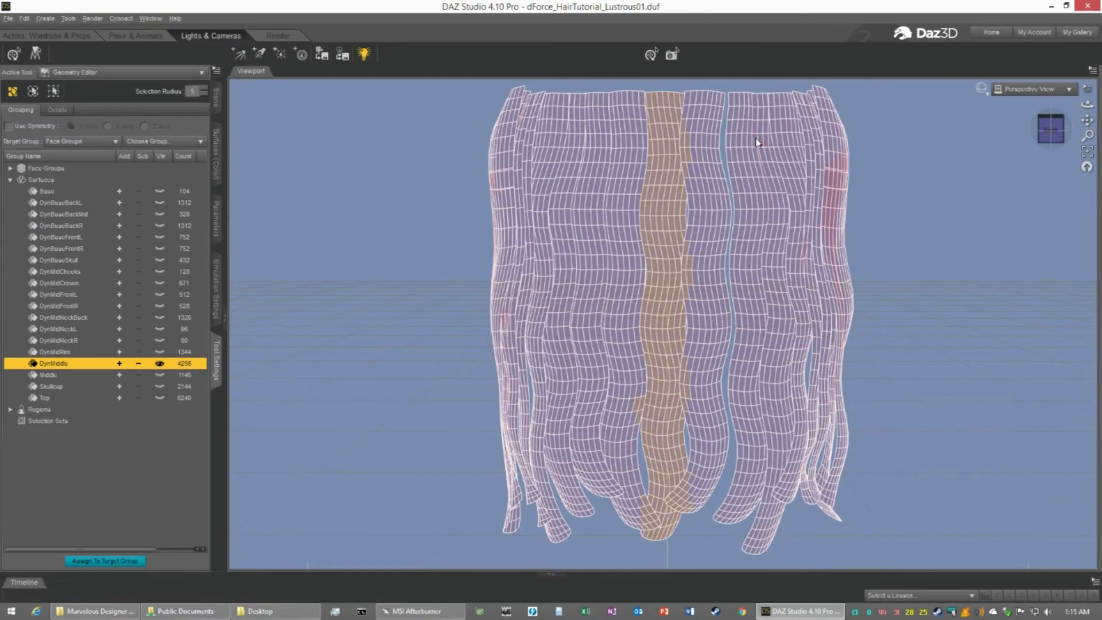
scroll(763, 149, "up", 6)
mouse_move(1087, 122)
left_mouse_down()
mouse_move(993, 132)
mouse_move(996, 195)
mouse_move(1030, 259)
mouse_move(1087, 123)
left_mouse_up()
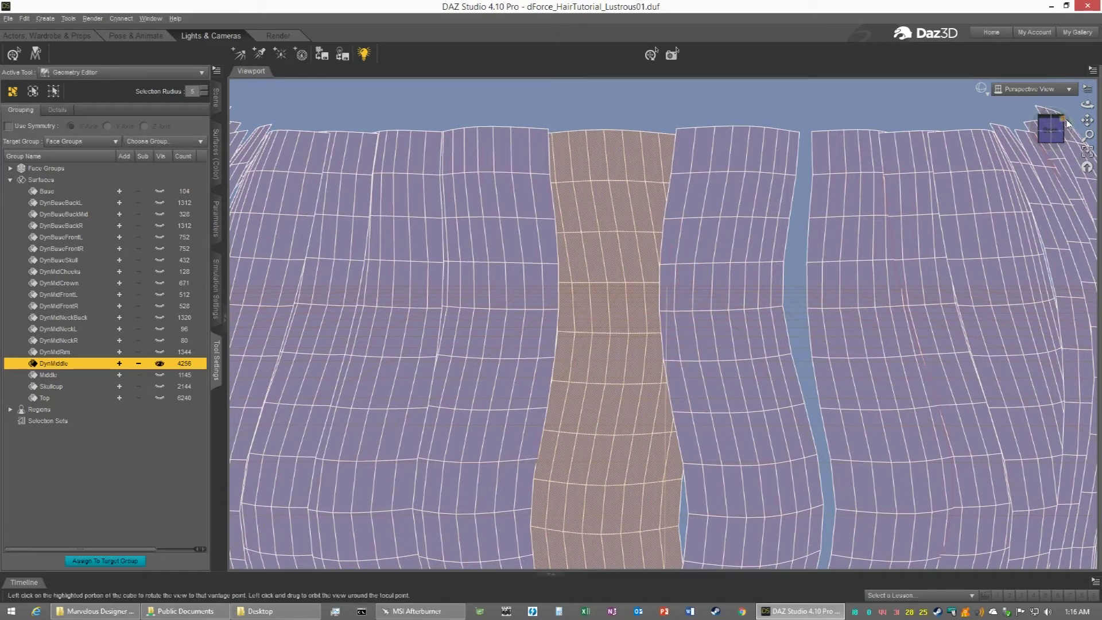
left_click_drag(1087, 120, 1081, 72)
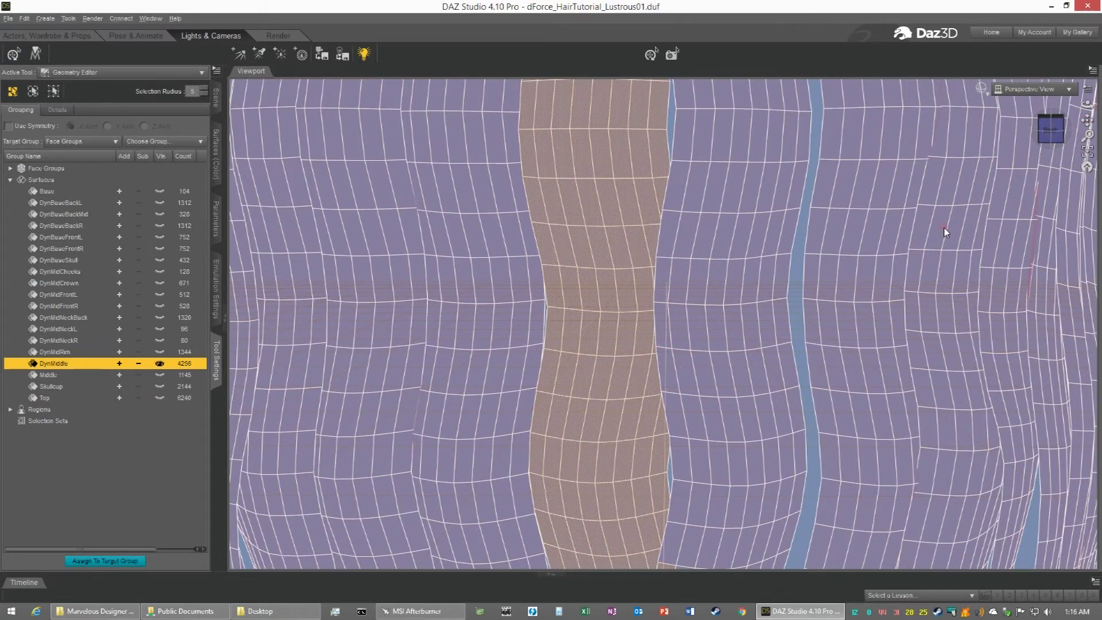
left_click_drag(1088, 120, 1094, 115)
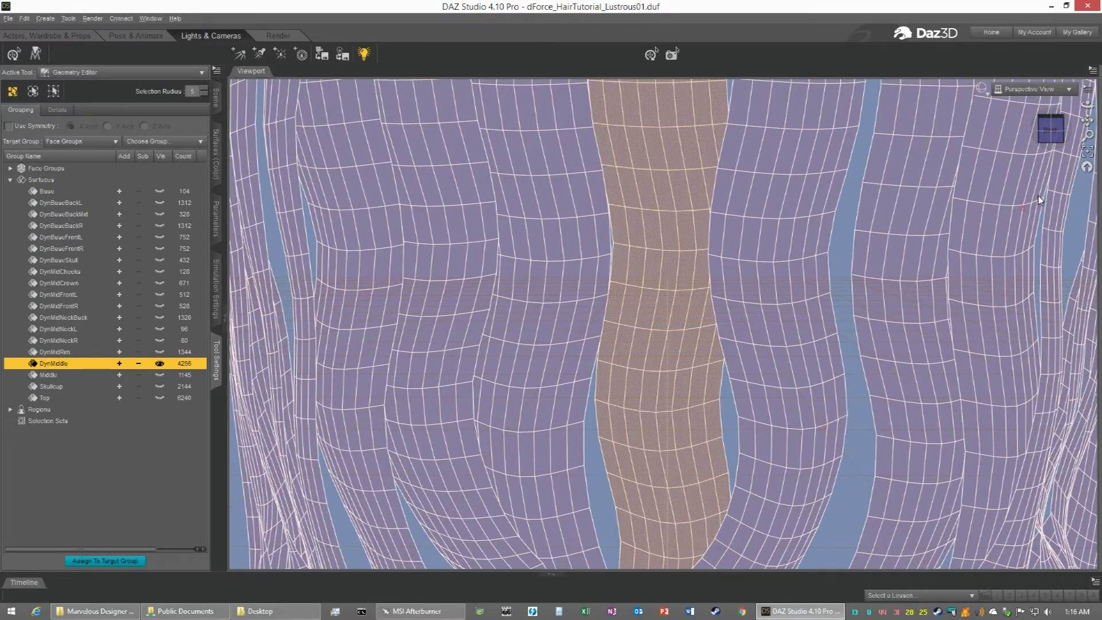
left_click_drag(1087, 120, 1087, 173)
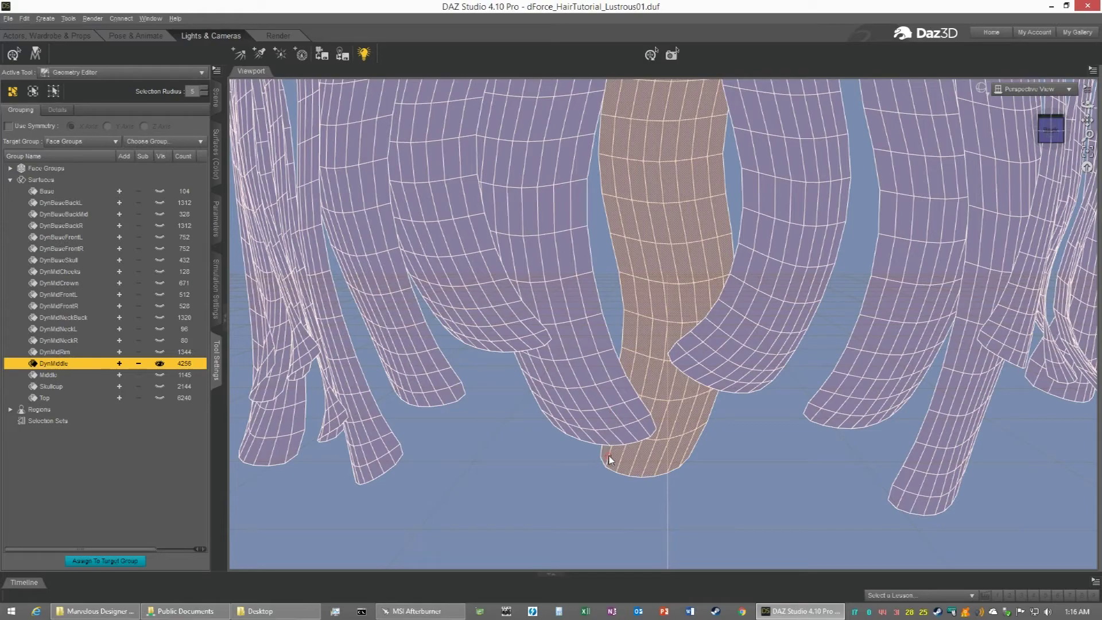
Create a surface named DynMidBackM from the selected faces of the central back strand, and hide that surface
left_click(1051, 130)
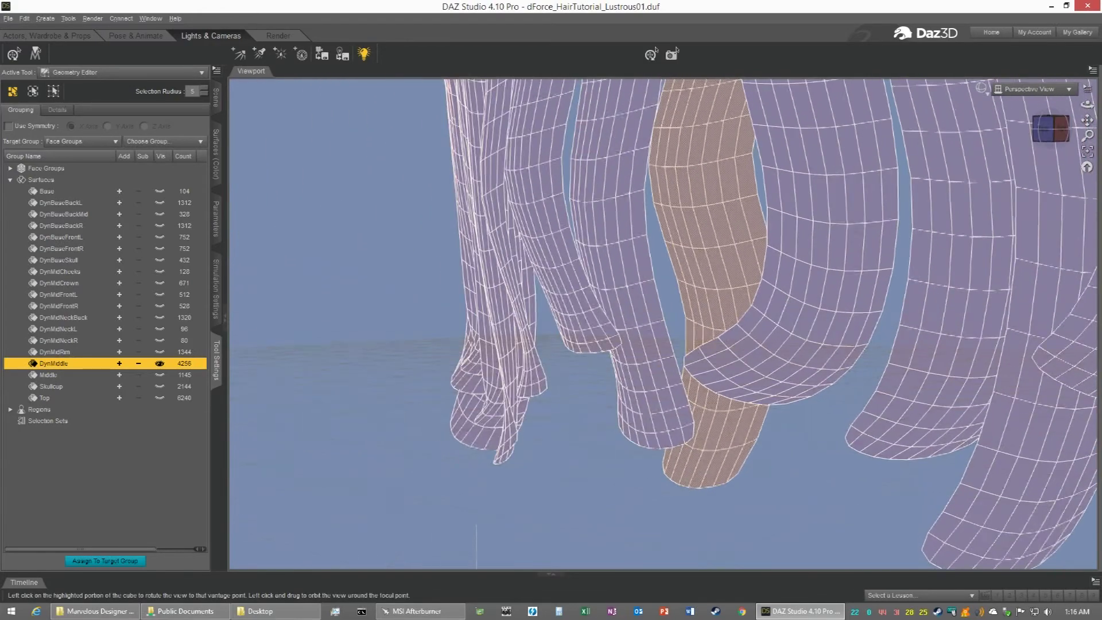
left_click_drag(1050, 129, 985, 120)
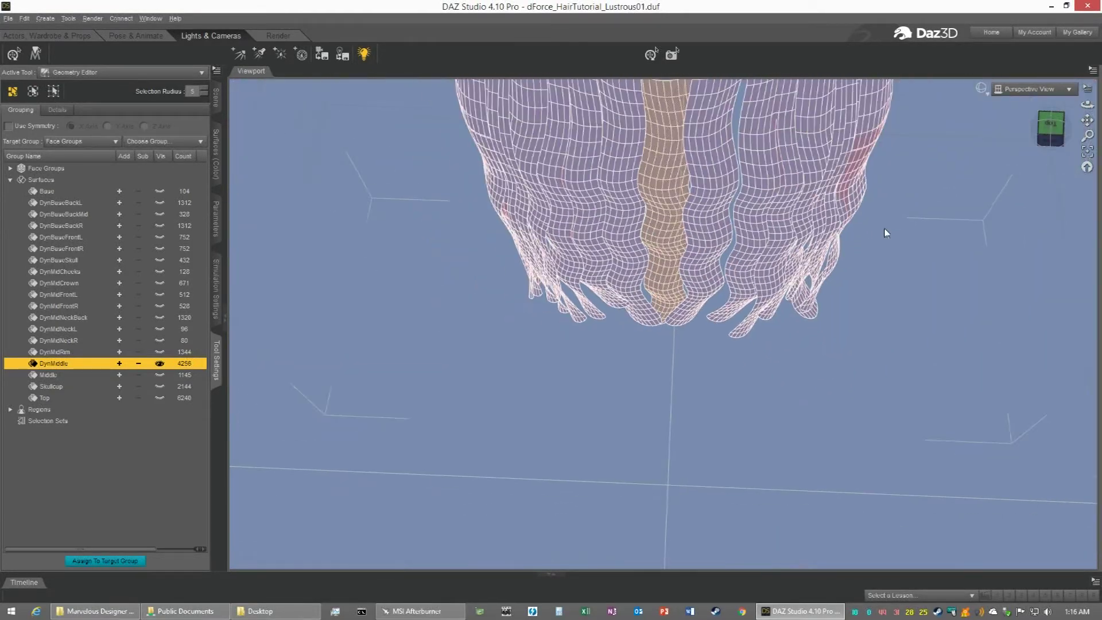
left_click_drag(1087, 120, 1091, 244)
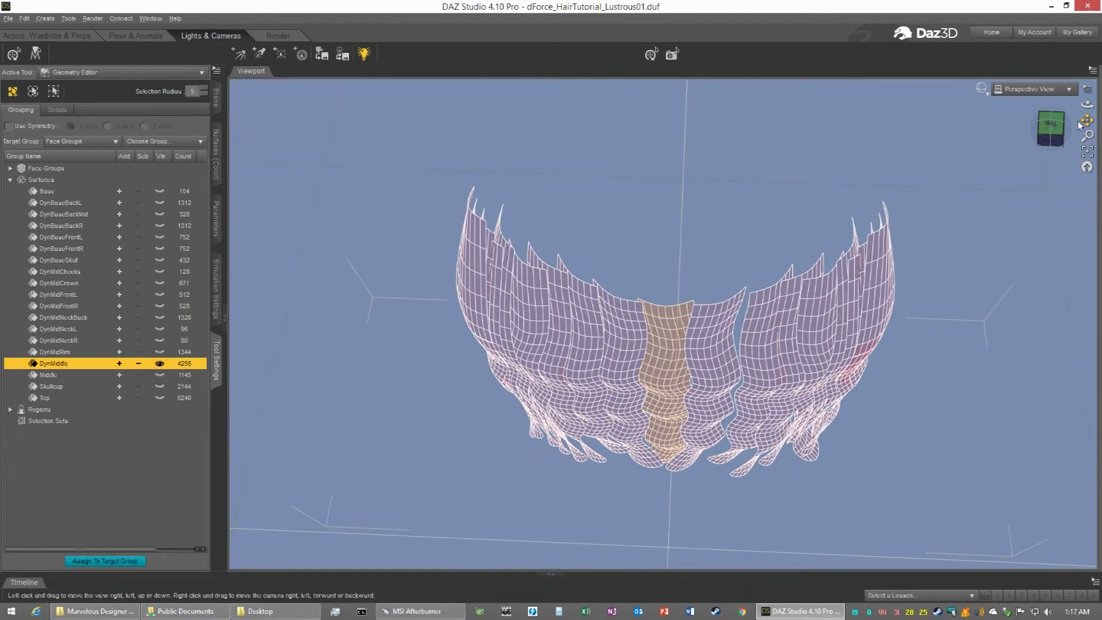
left_click(1052, 130)
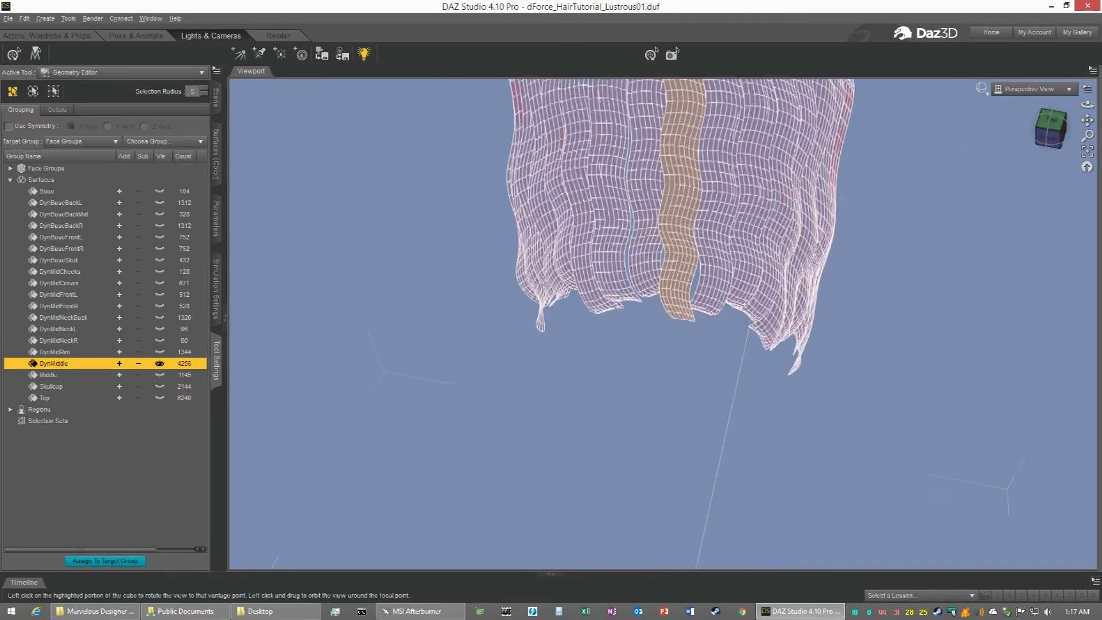
left_click_drag(1052, 130, 967, 142)
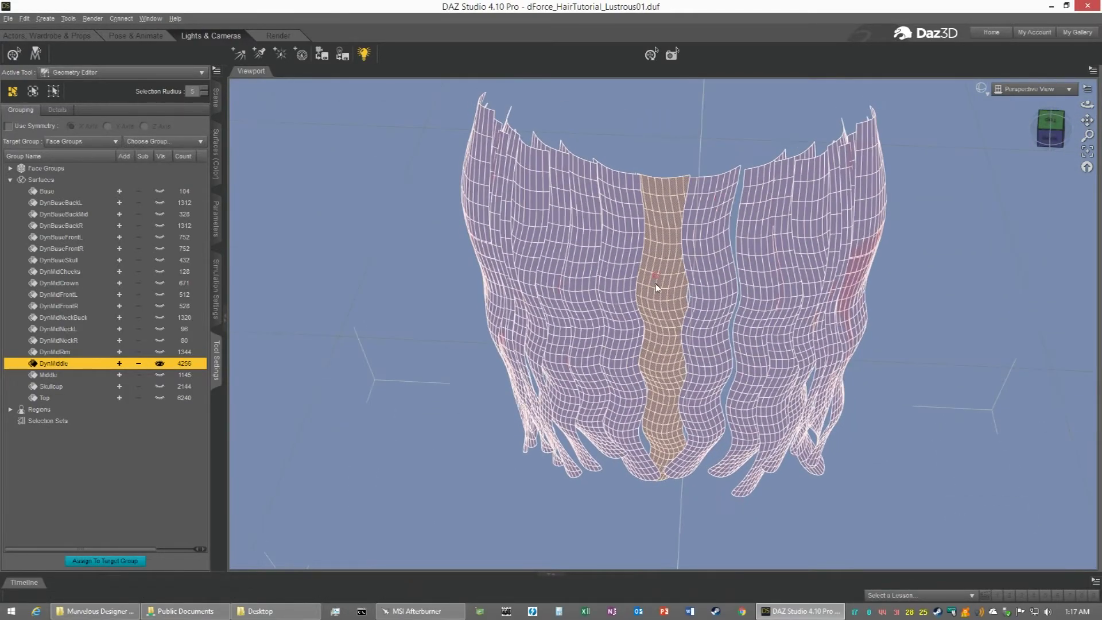
right_click(657, 296)
mouse_move(734, 407)
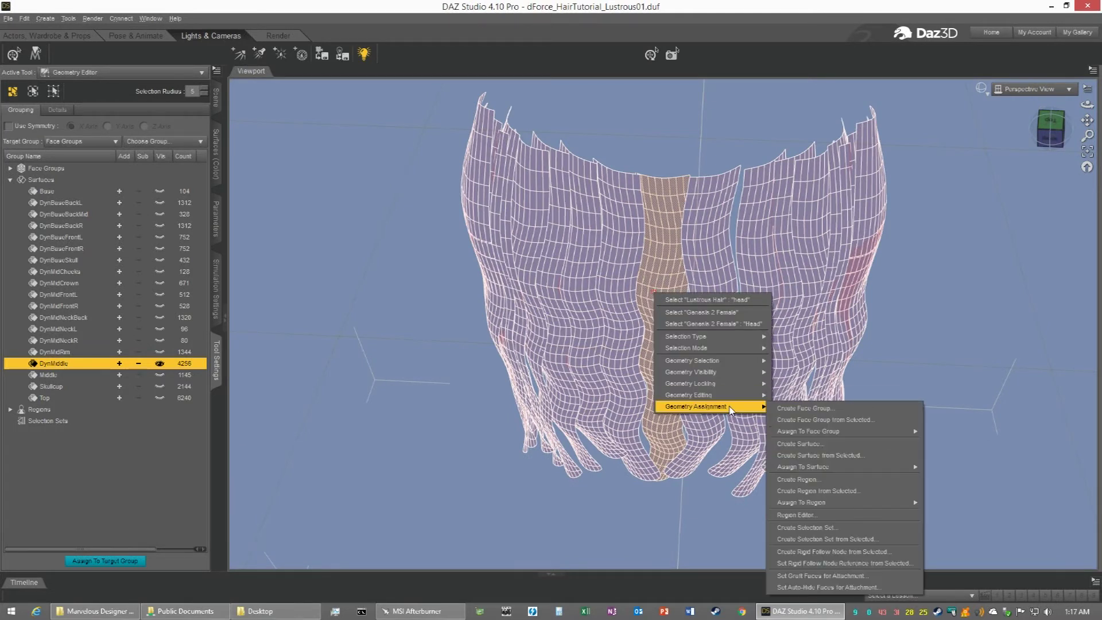
left_click(807, 457)
left_click(540, 302)
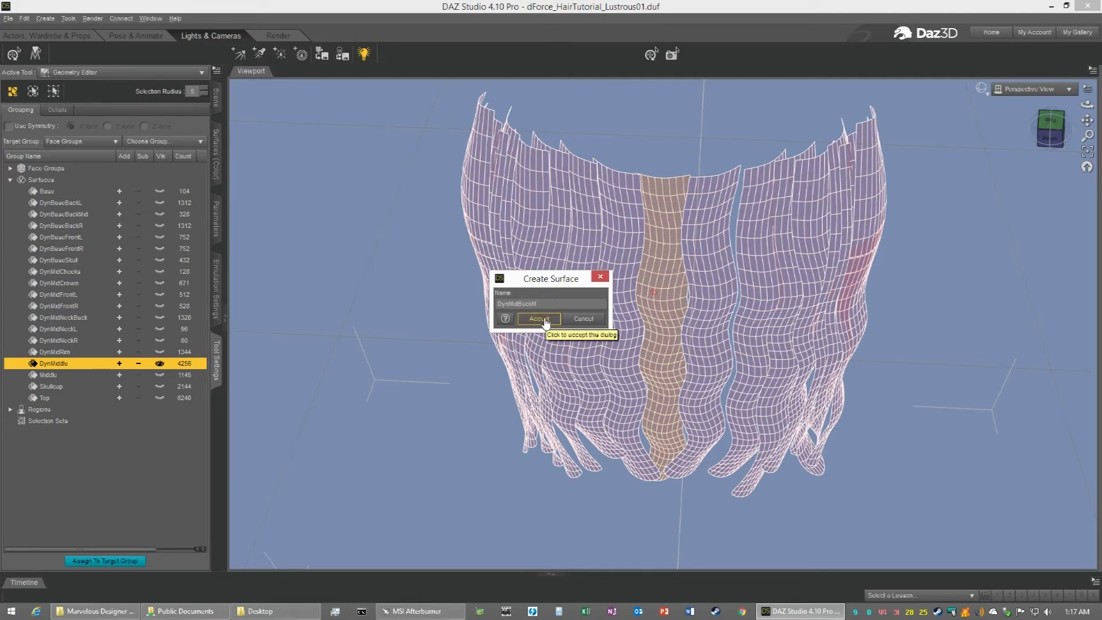
left_click(543, 320)
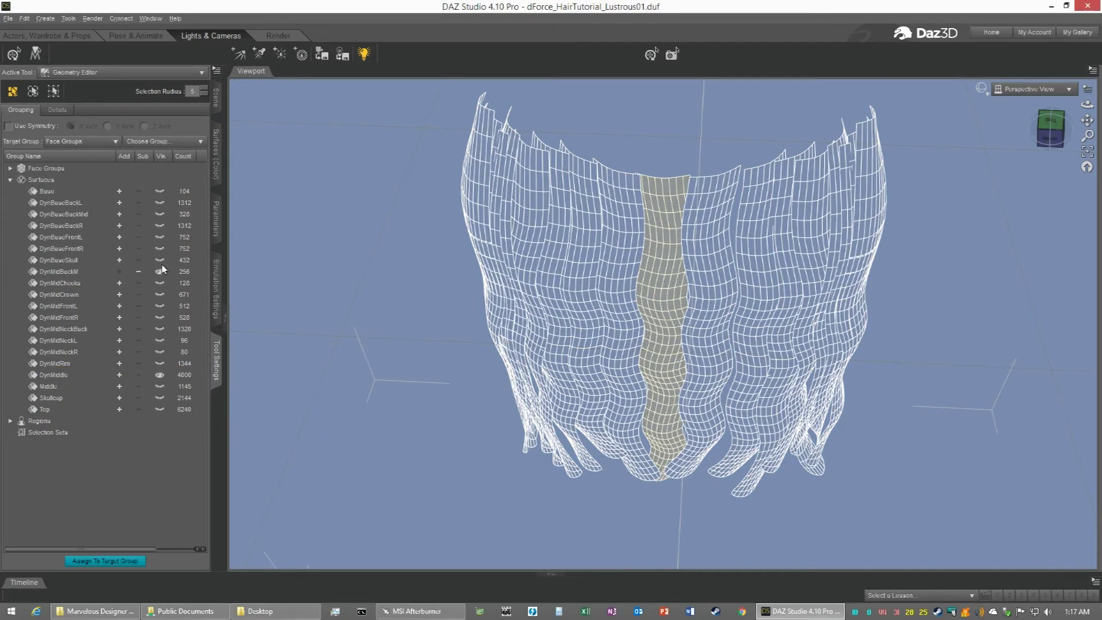
left_click(160, 272)
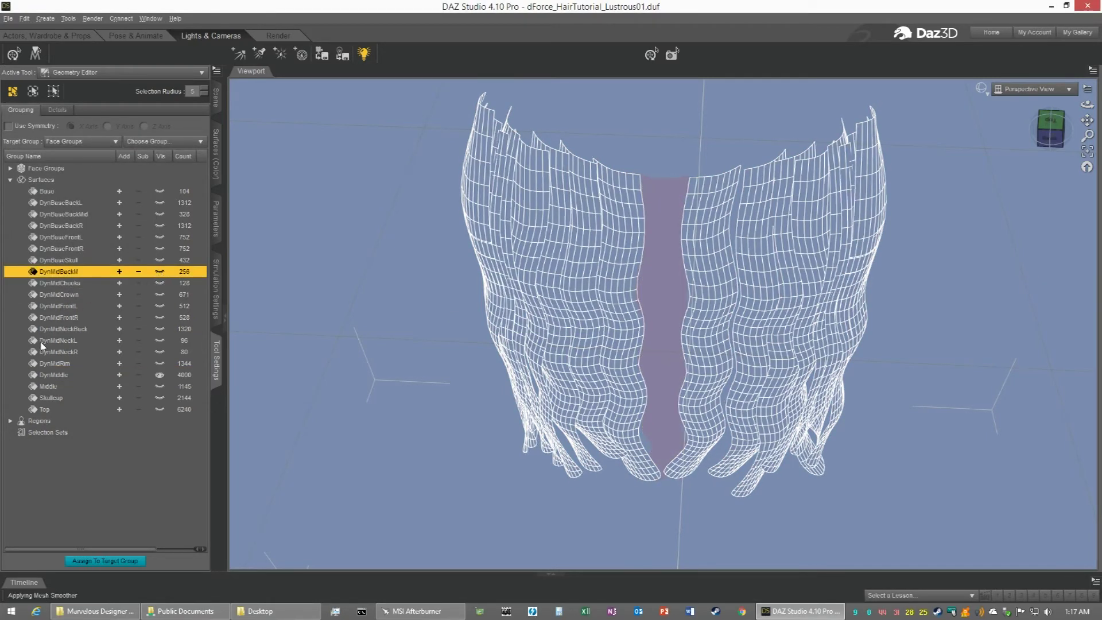
Switch to Marquee Selection and select all DynMiddle strands on the figure's left side of the central gap
left_click(50, 376)
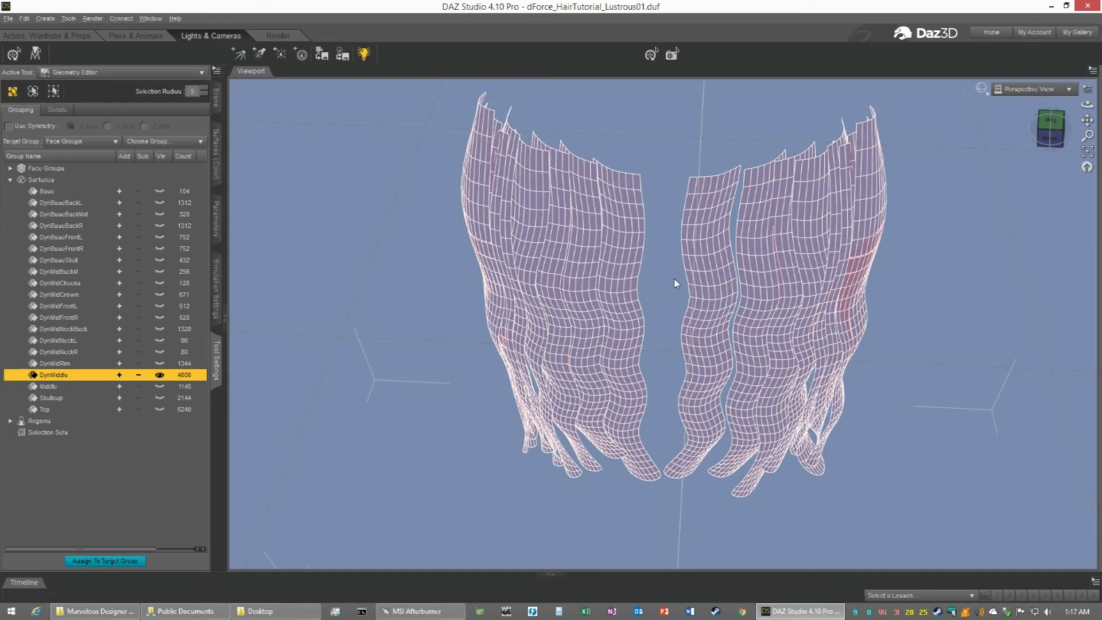
left_click_drag(1050, 129, 1087, 128)
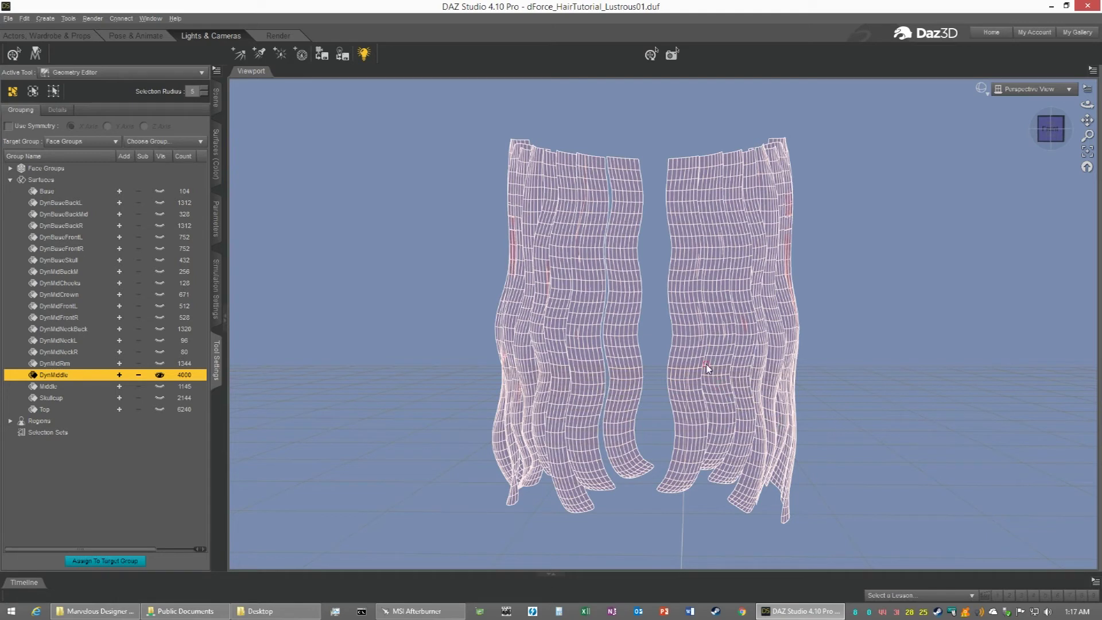
right_click(720, 190)
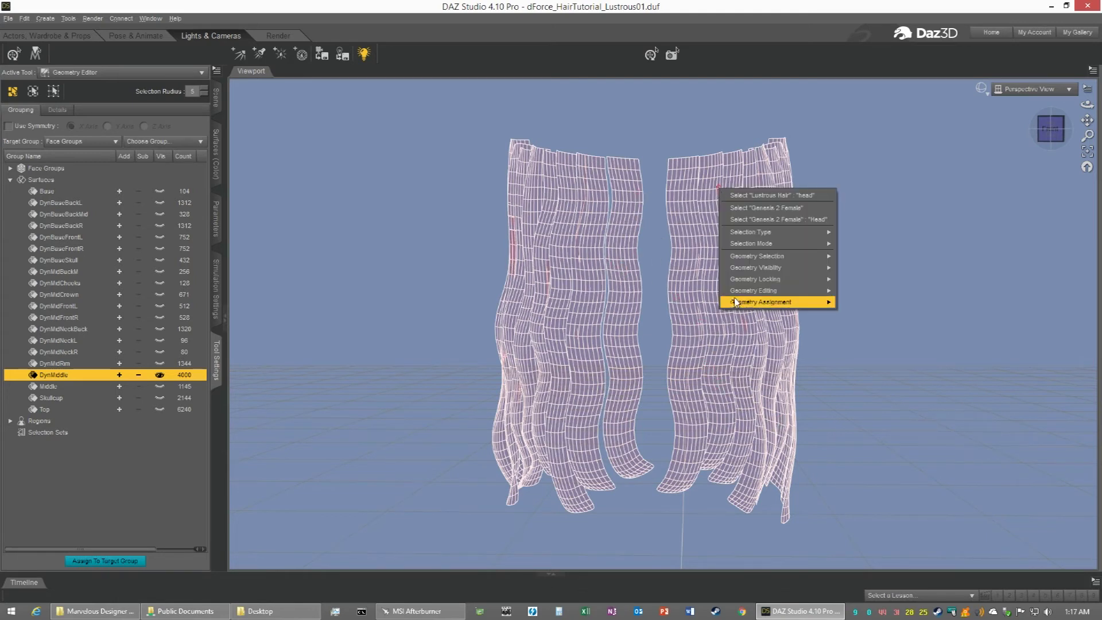
mouse_move(769, 303)
mouse_move(779, 245)
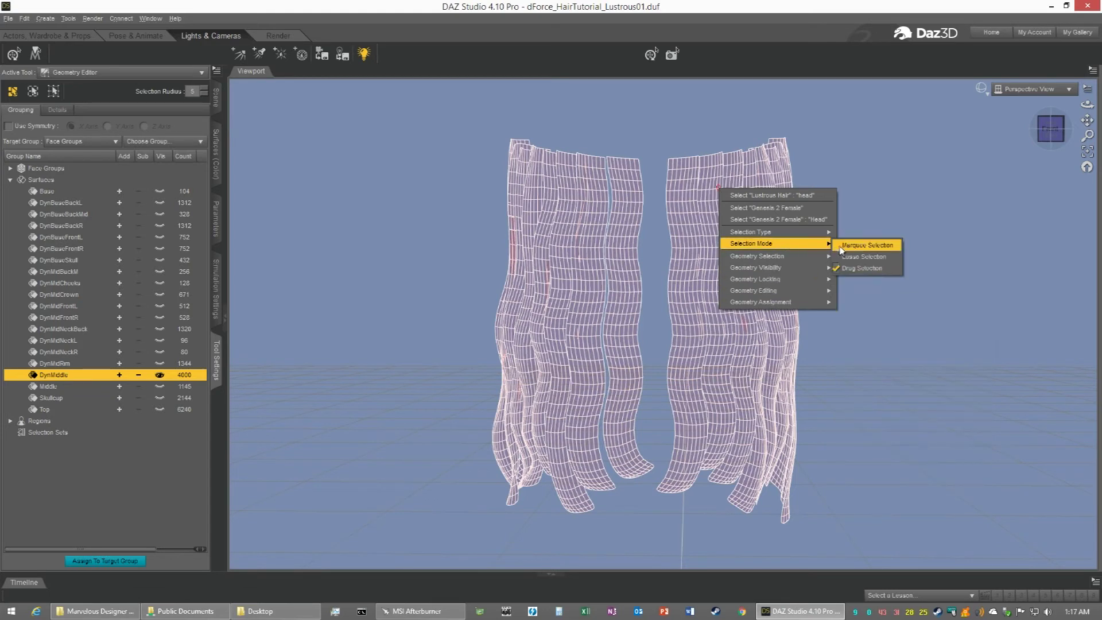
left_click(848, 247)
left_click_drag(659, 132, 830, 497)
left_click_drag(825, 539, 825, 538)
Create a surface named DynMidBackL from the selected left-side strands, and hide that surface
scroll(677, 504, "up", 3)
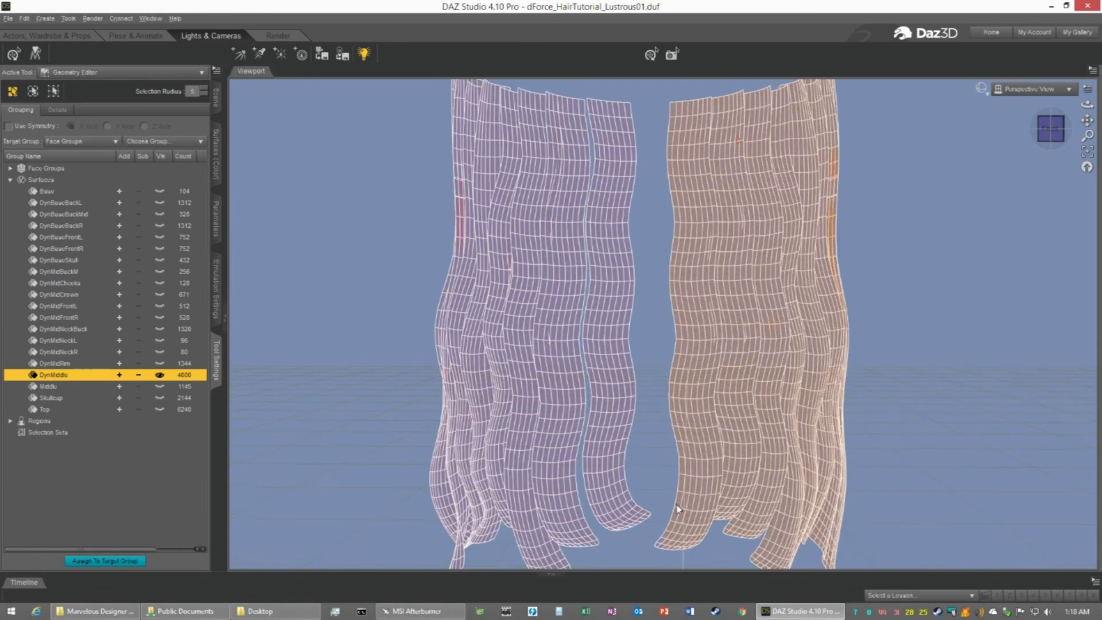
scroll(677, 504, "up", 3)
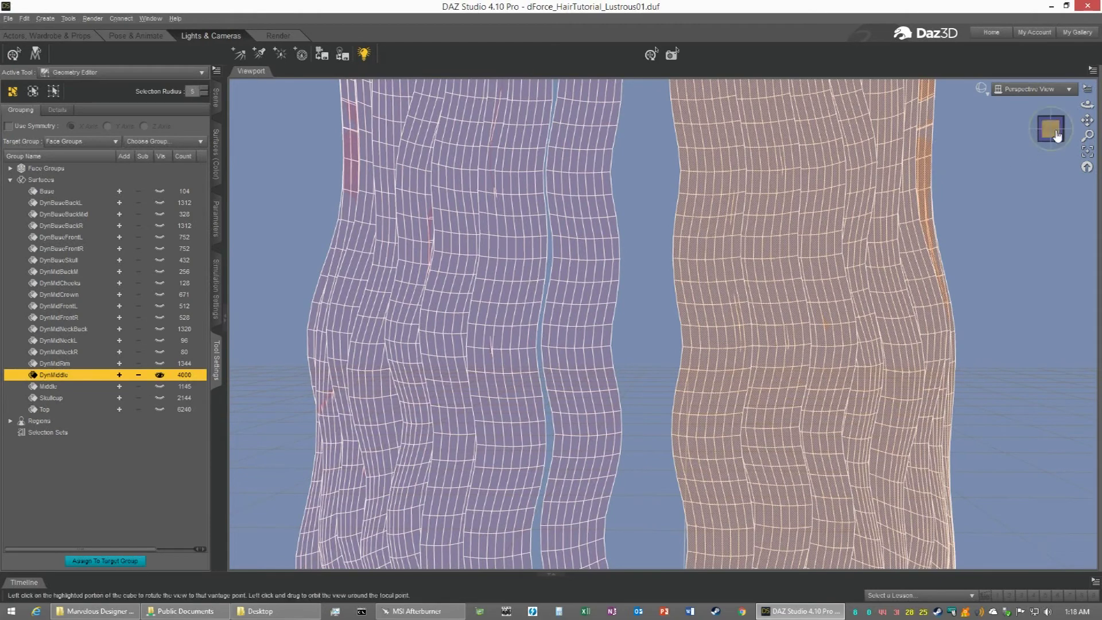
left_click_drag(1087, 120, 1089, 113)
left_click_drag(1087, 120, 1101, 27)
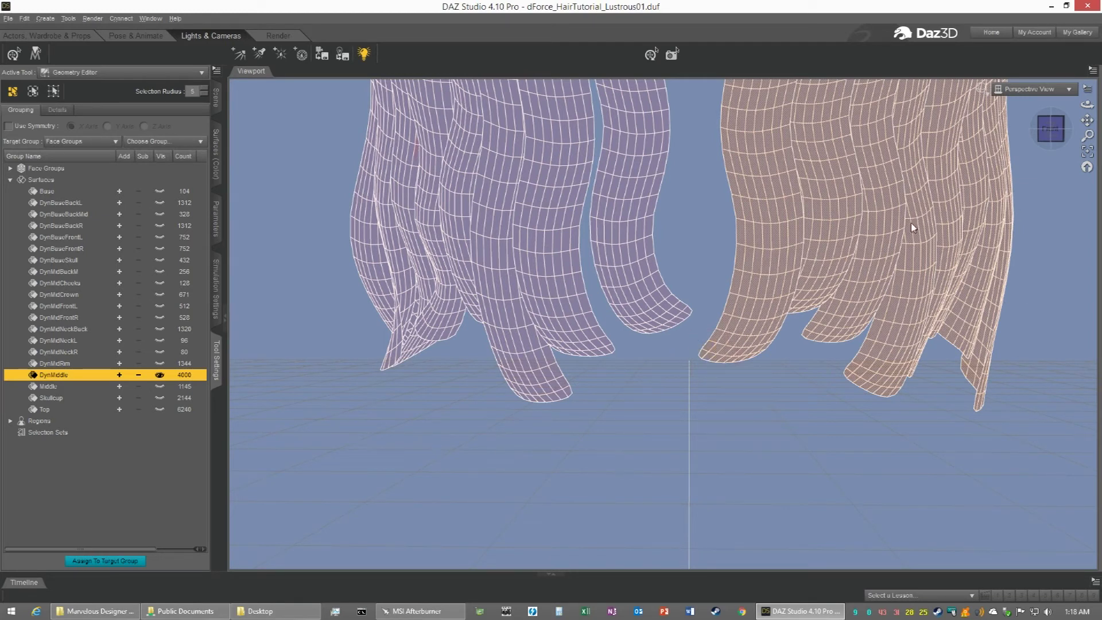
scroll(925, 224, "down", 2)
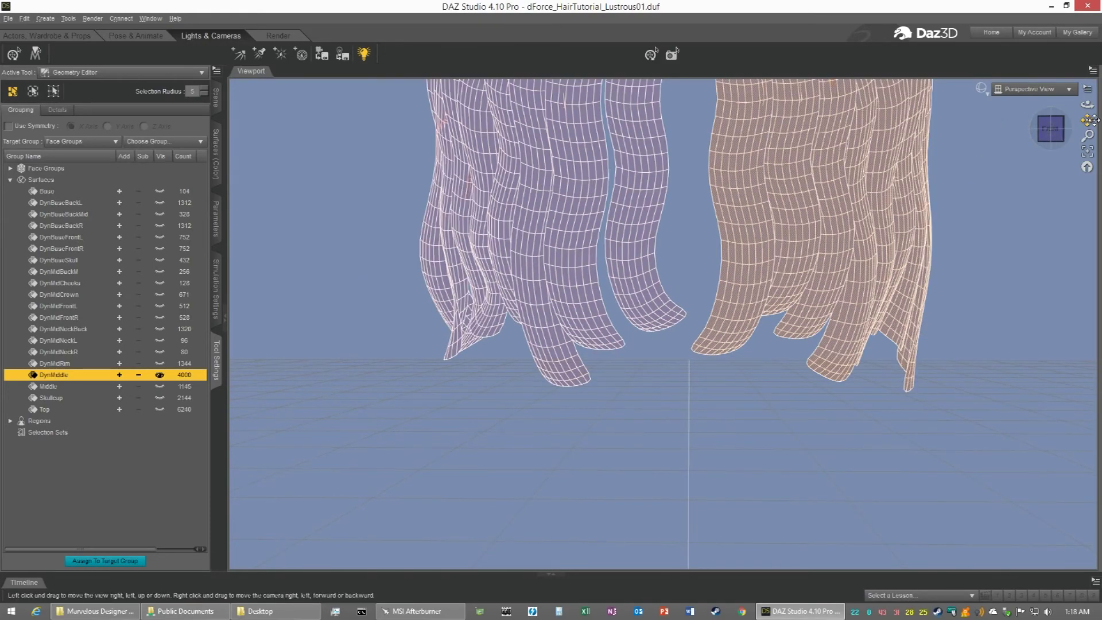
left_click_drag(1083, 120, 1084, 165)
mouse_move(1051, 131)
left_mouse_down()
mouse_move(936, 147)
mouse_move(918, 141)
mouse_move(904, 92)
mouse_move(918, 141)
mouse_move(1021, 152)
mouse_move(1052, 132)
left_mouse_up()
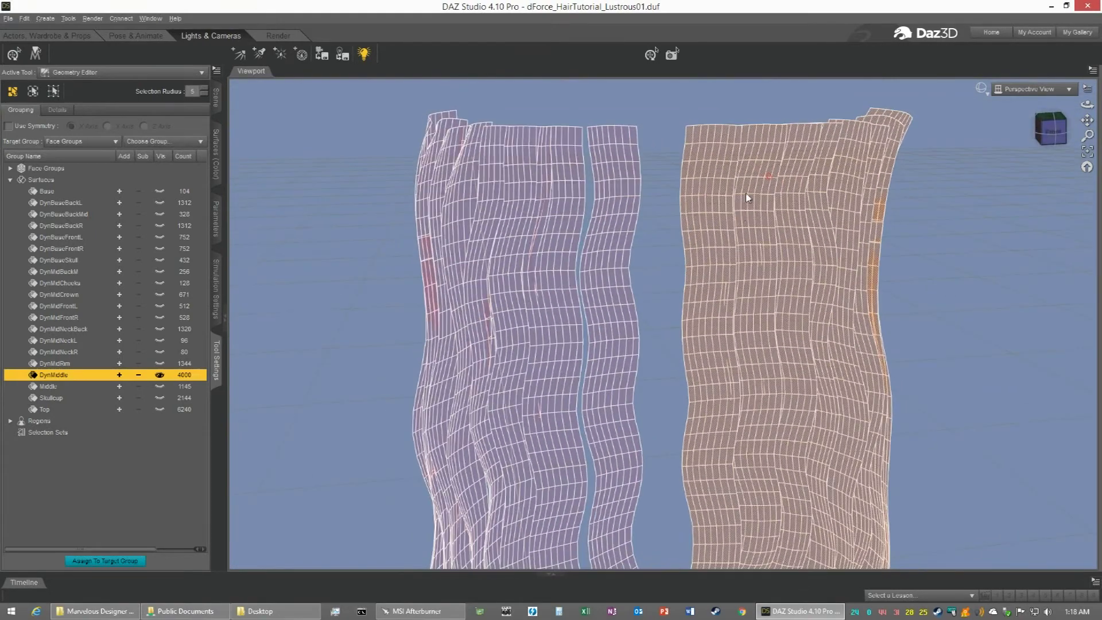
right_click(756, 232)
mouse_move(809, 346)
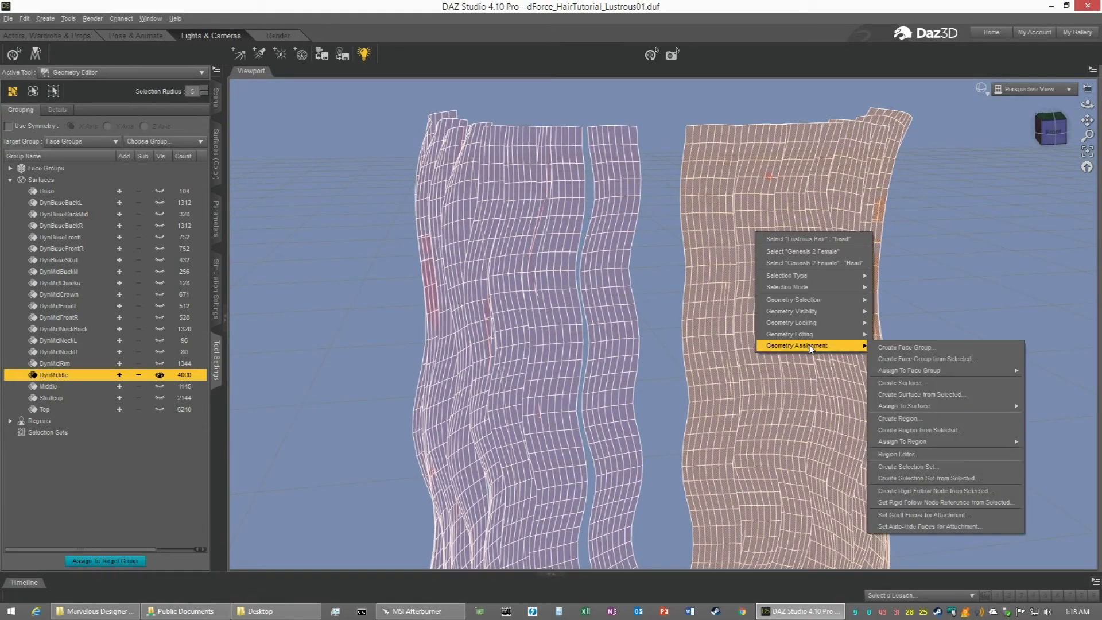
left_click(926, 395)
left_click(590, 304)
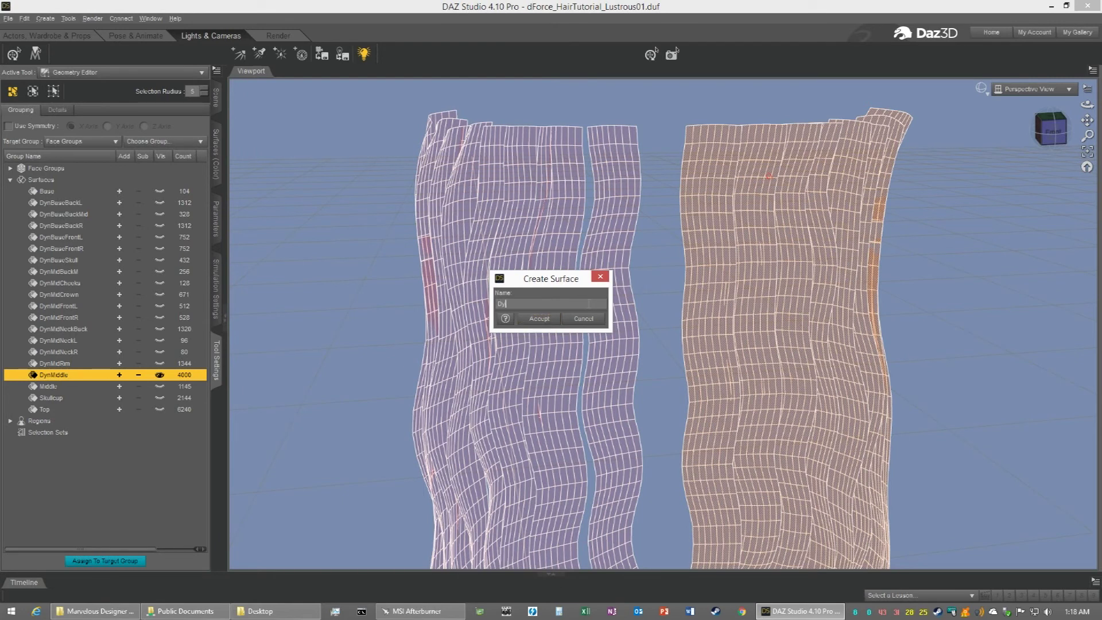
type("DynMidBackL")
left_click(539, 320)
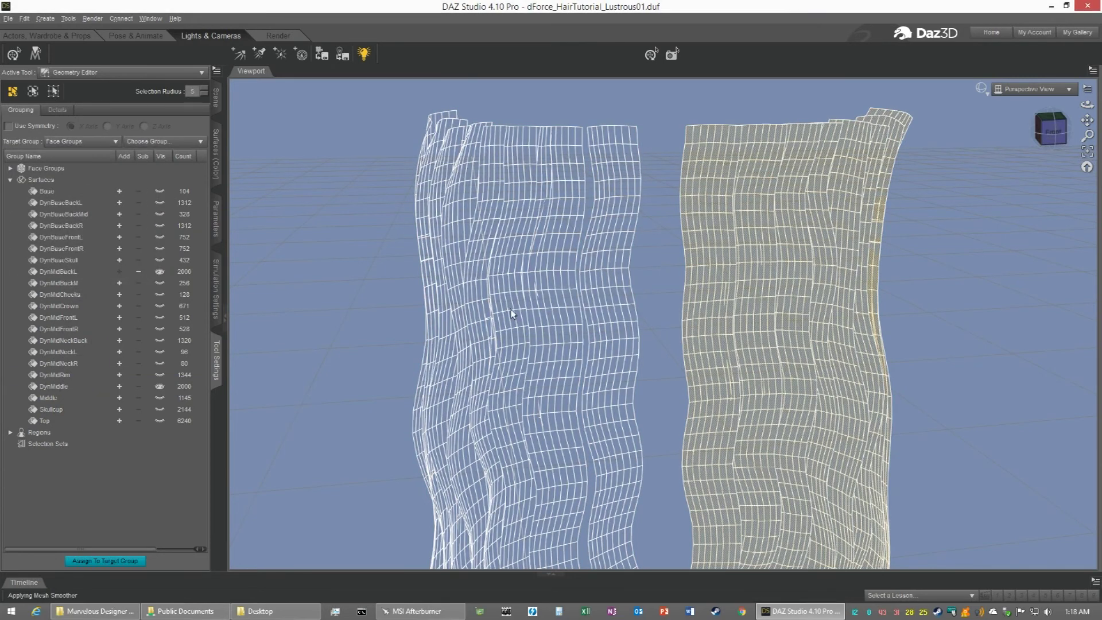
left_click(145, 272)
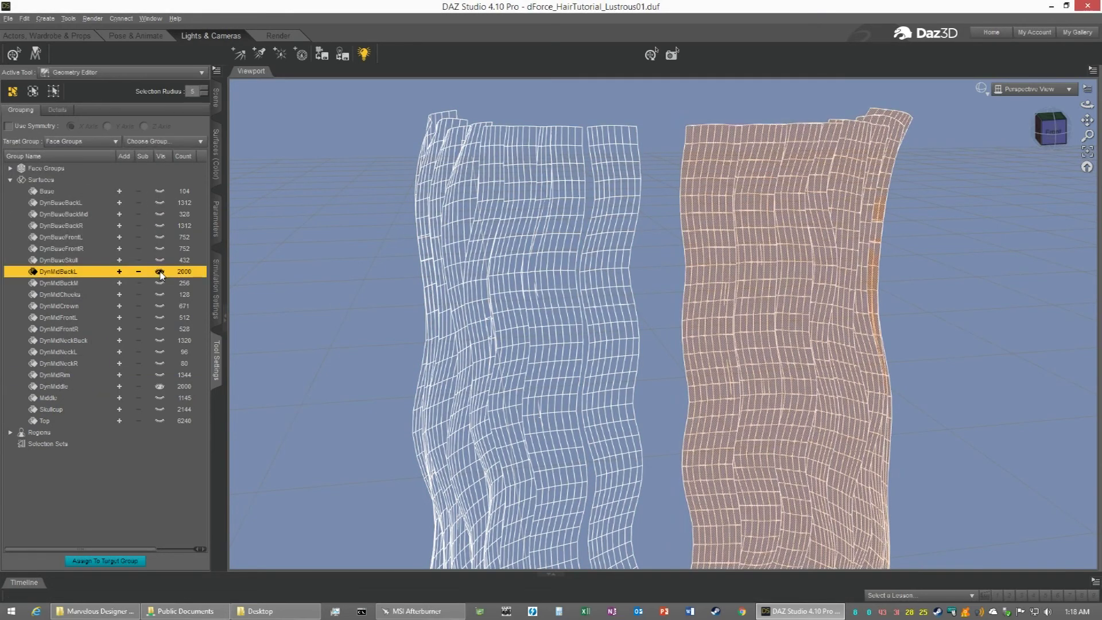
Rename the remaining DynMiddle surface as DynMidBackR and hide it
left_click(55, 387)
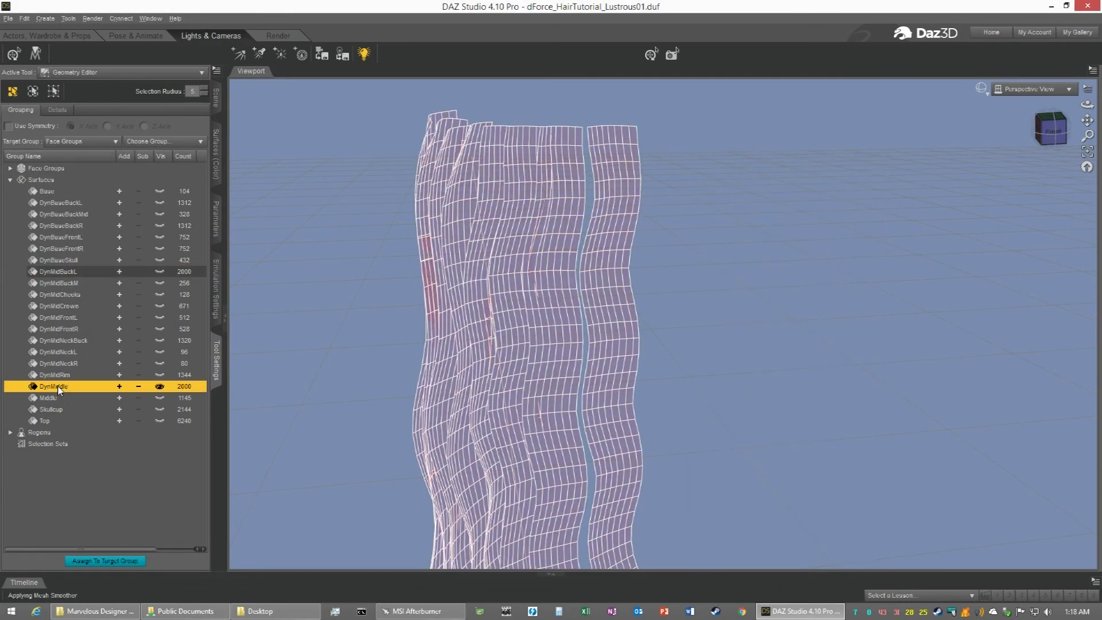
double_click(60, 388)
type("DynMidBackR")
key("Return")
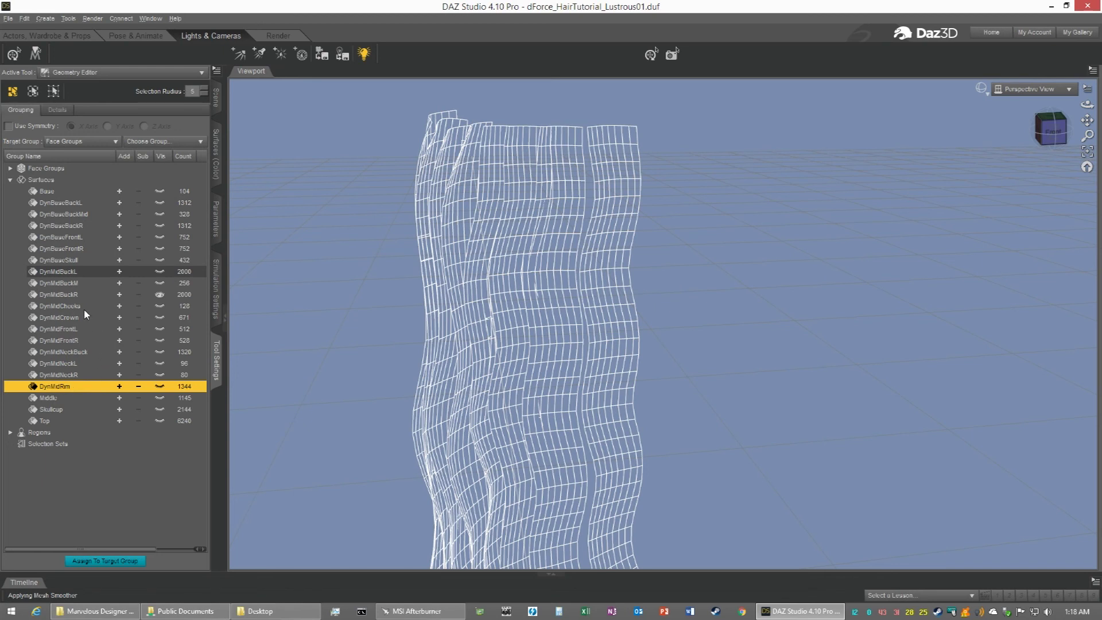
left_click(161, 296)
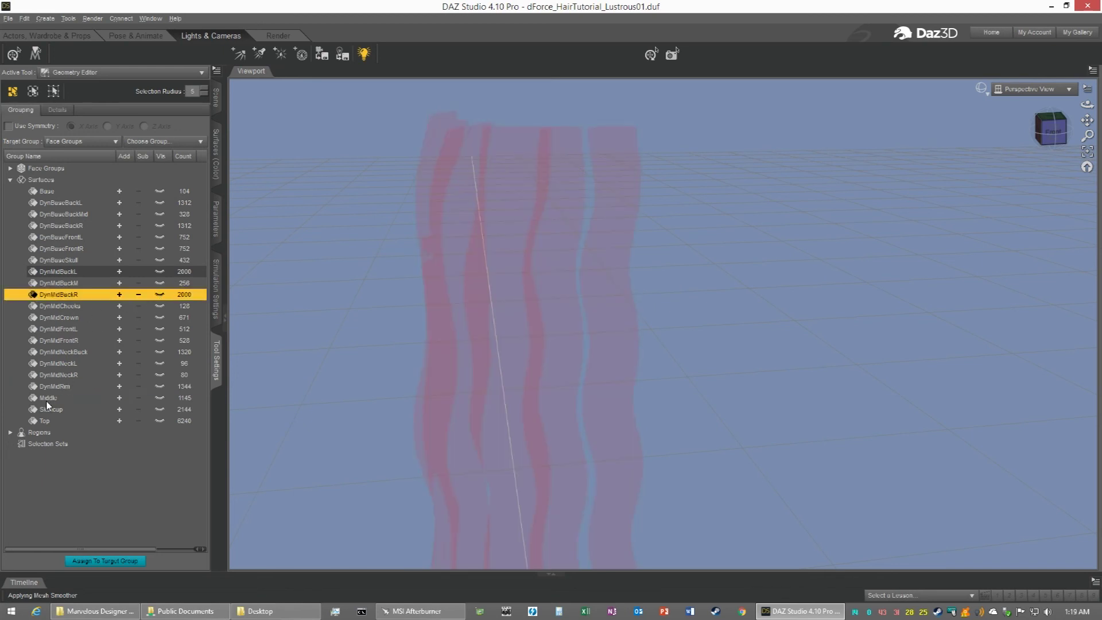
Highlight the Top surface, make it visible, and frame the crown of the hair straight on
left_click(40, 423)
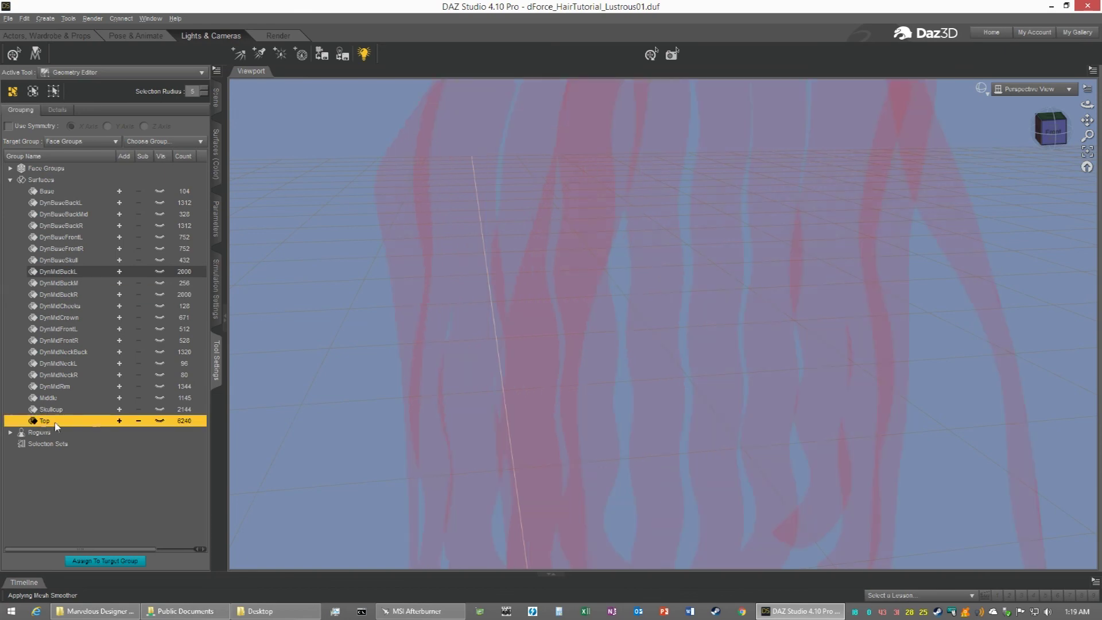
left_click(161, 422)
scroll(603, 383, "down", 5)
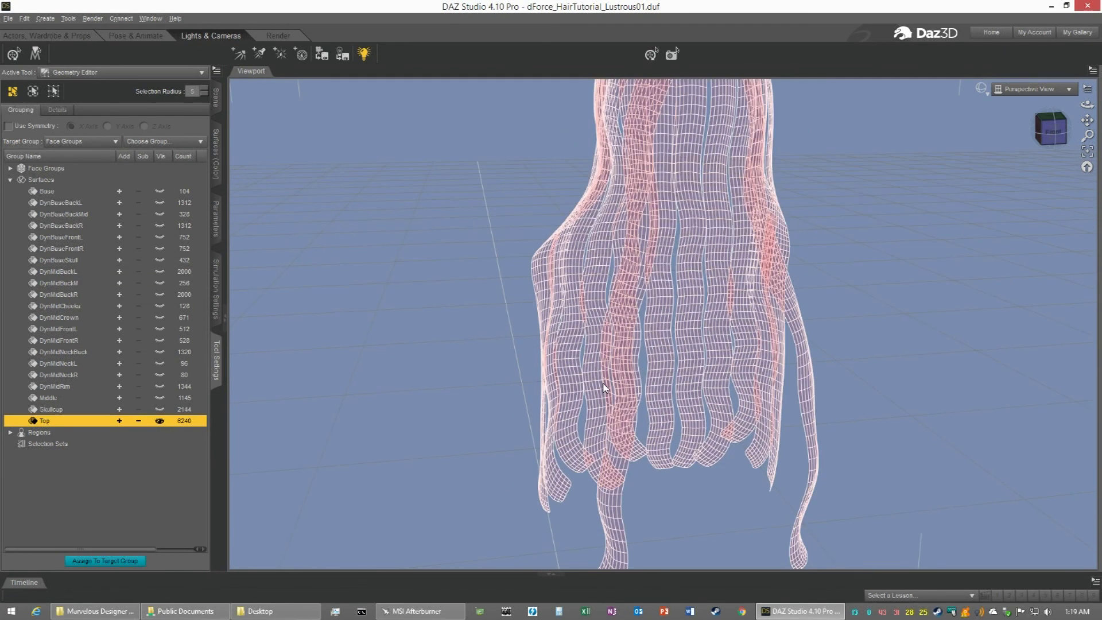
left_click_drag(1087, 119, 1055, 232)
left_click(1053, 133)
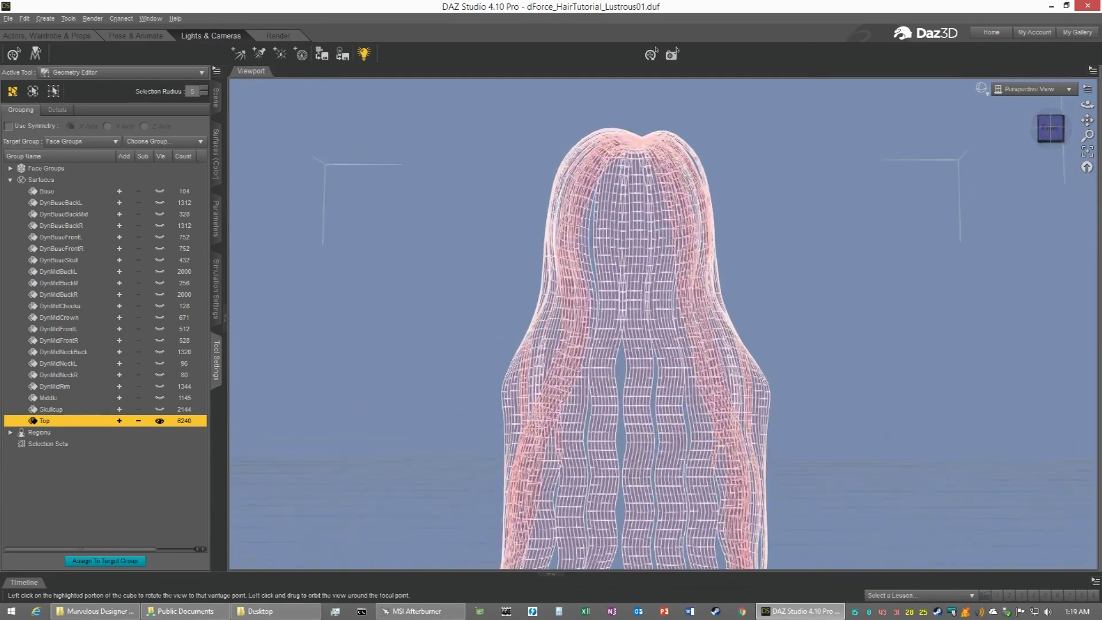